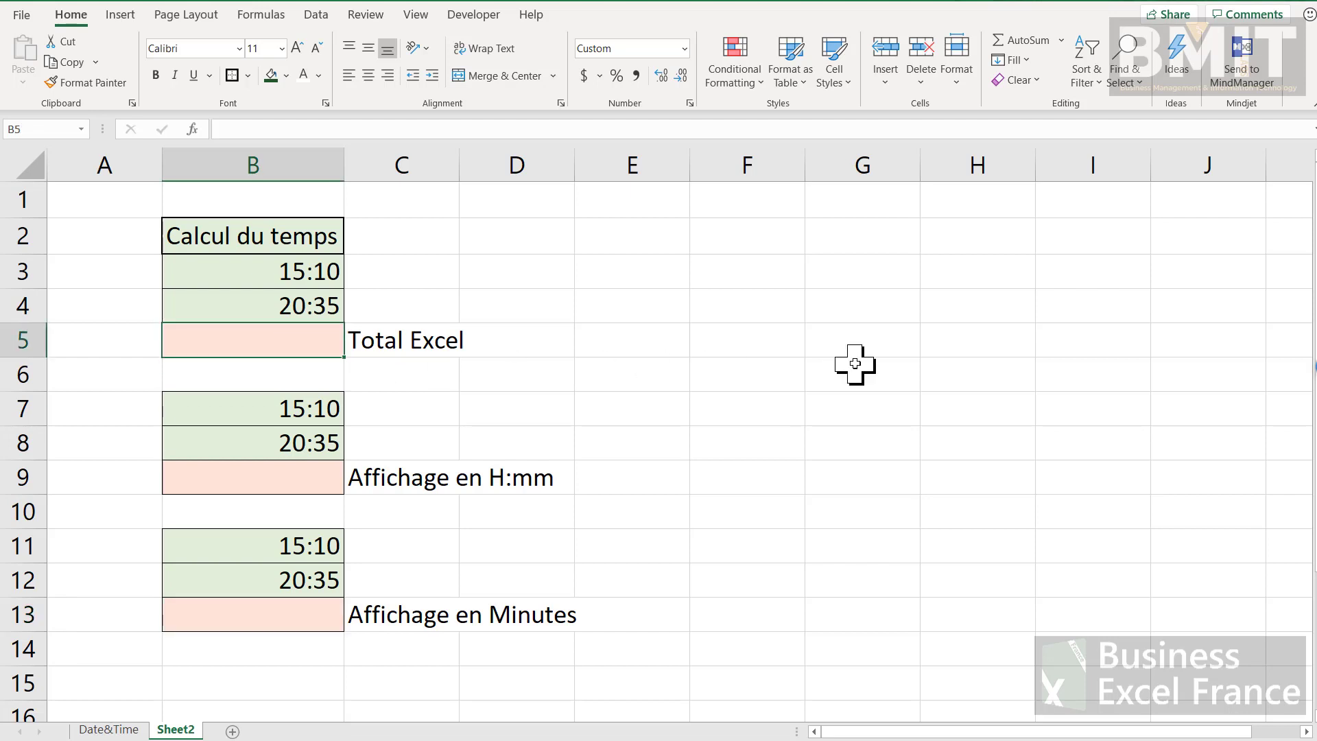
Step: Sum the two times above each total cell, filling B5, B9 and B13 with AutoSum
key("alt+equal")
key("Return")
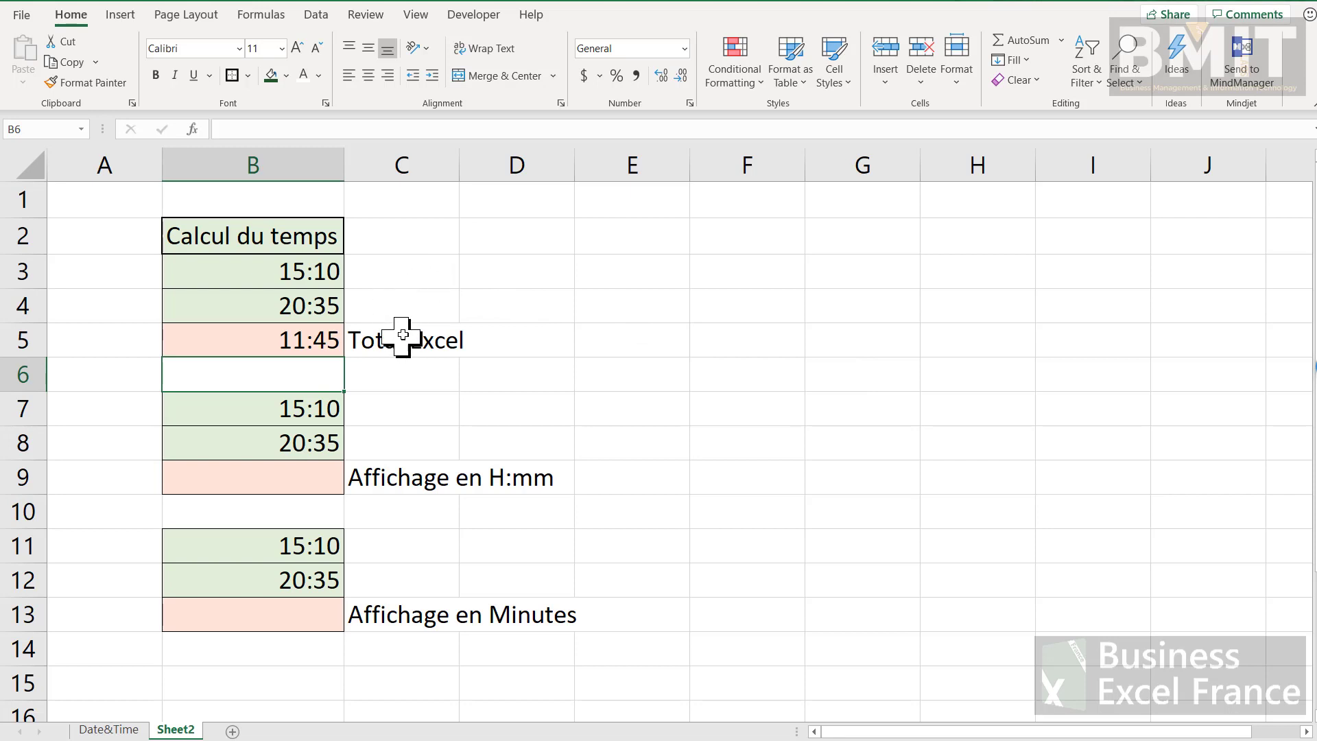
left_click(301, 479)
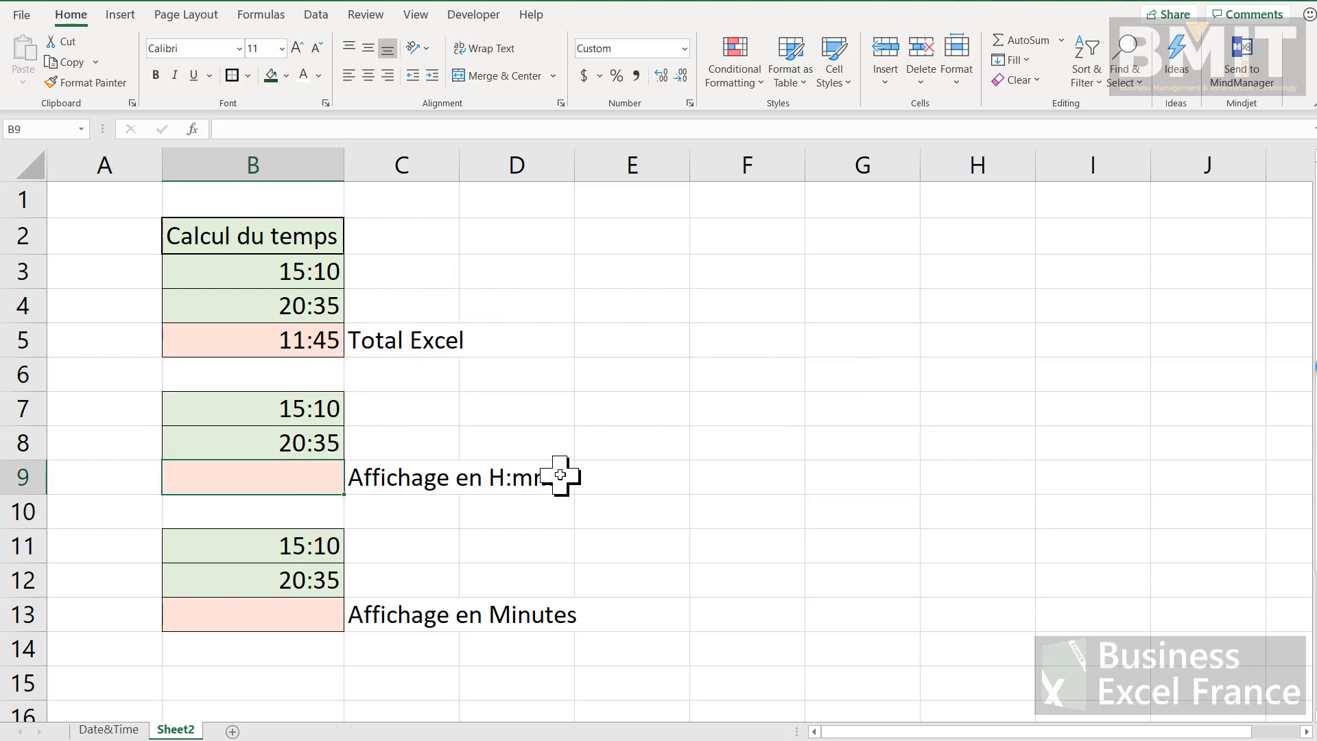
key("alt+equal")
key("Return")
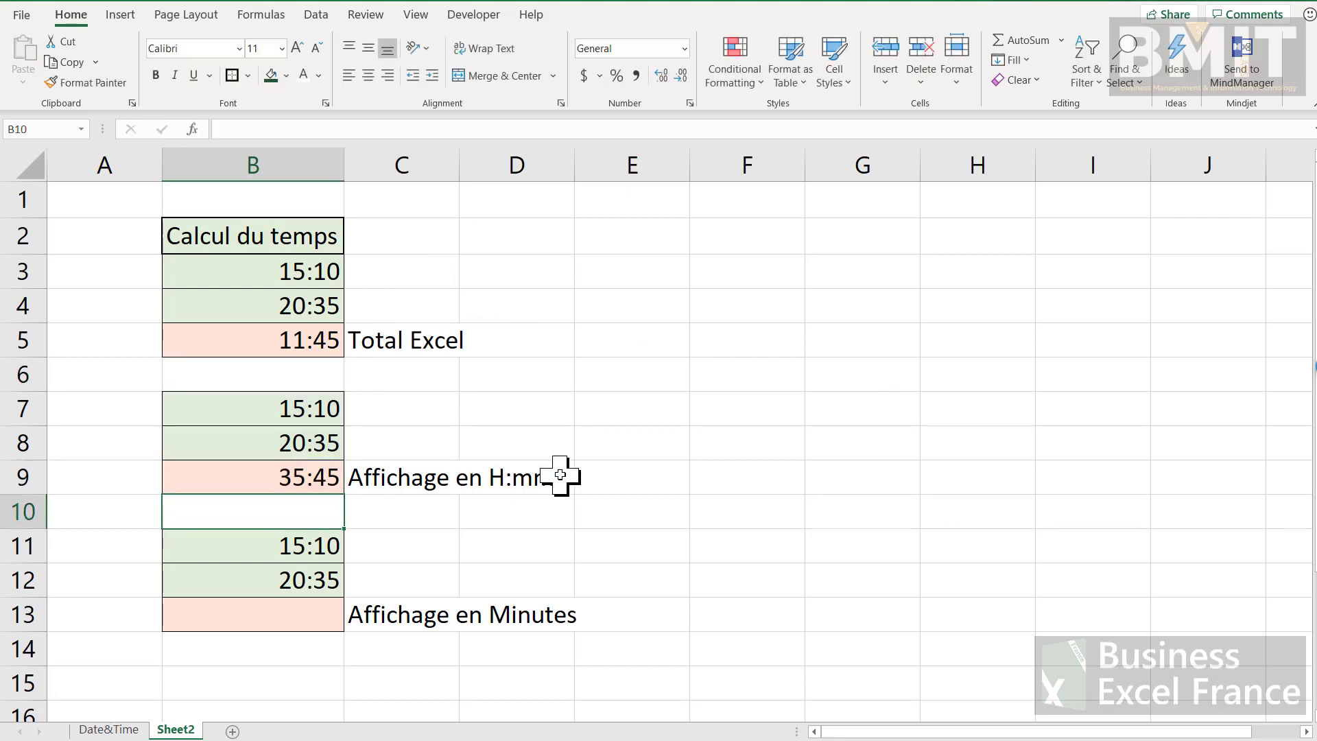
left_click(259, 621)
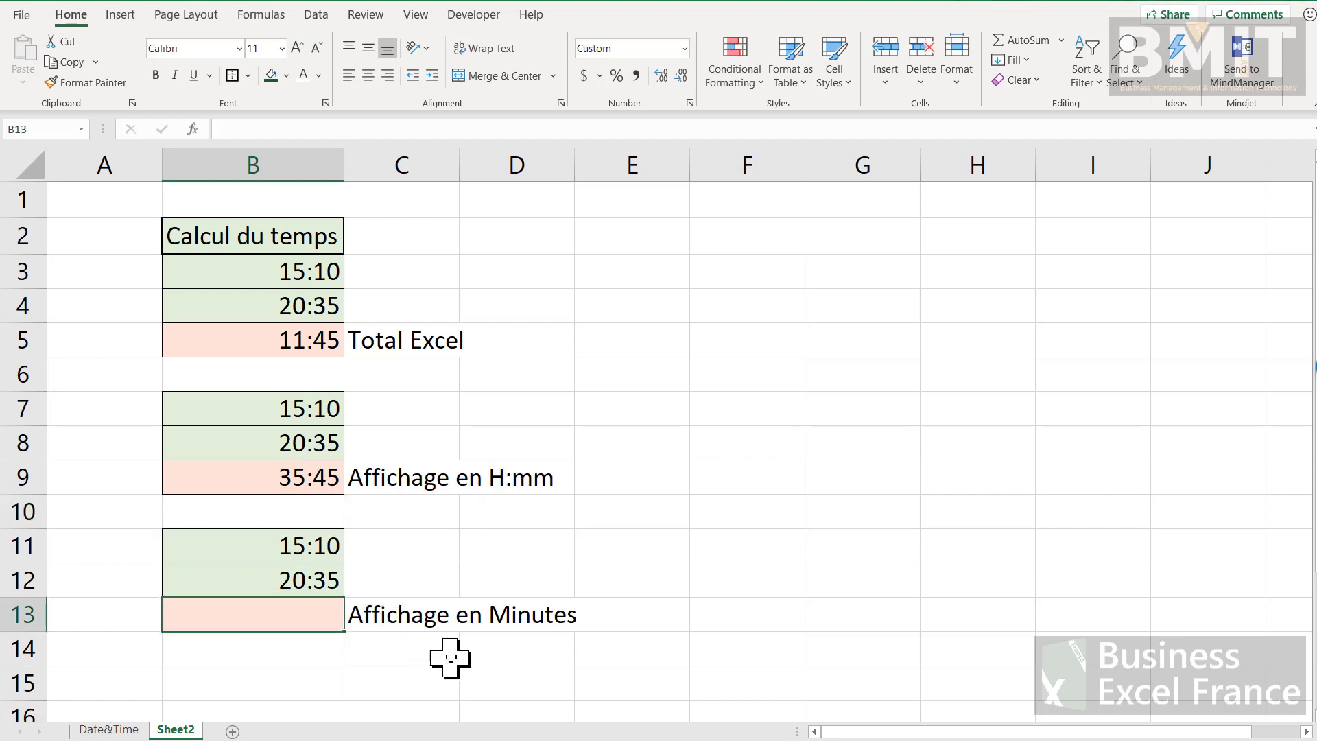
key("alt+equal")
key("Return")
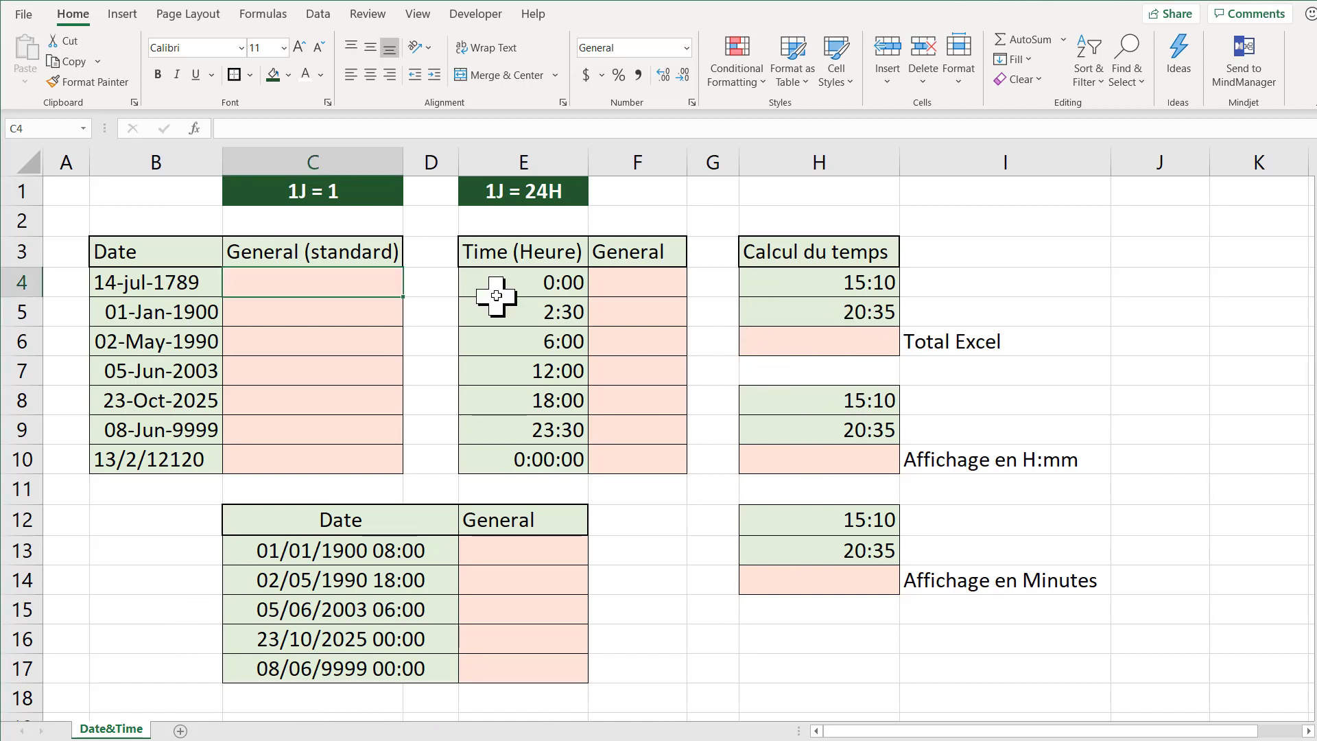
Step: Reference date B4 in C4 with =B4 and fill the formula down to C10
type("=")
key("Left")
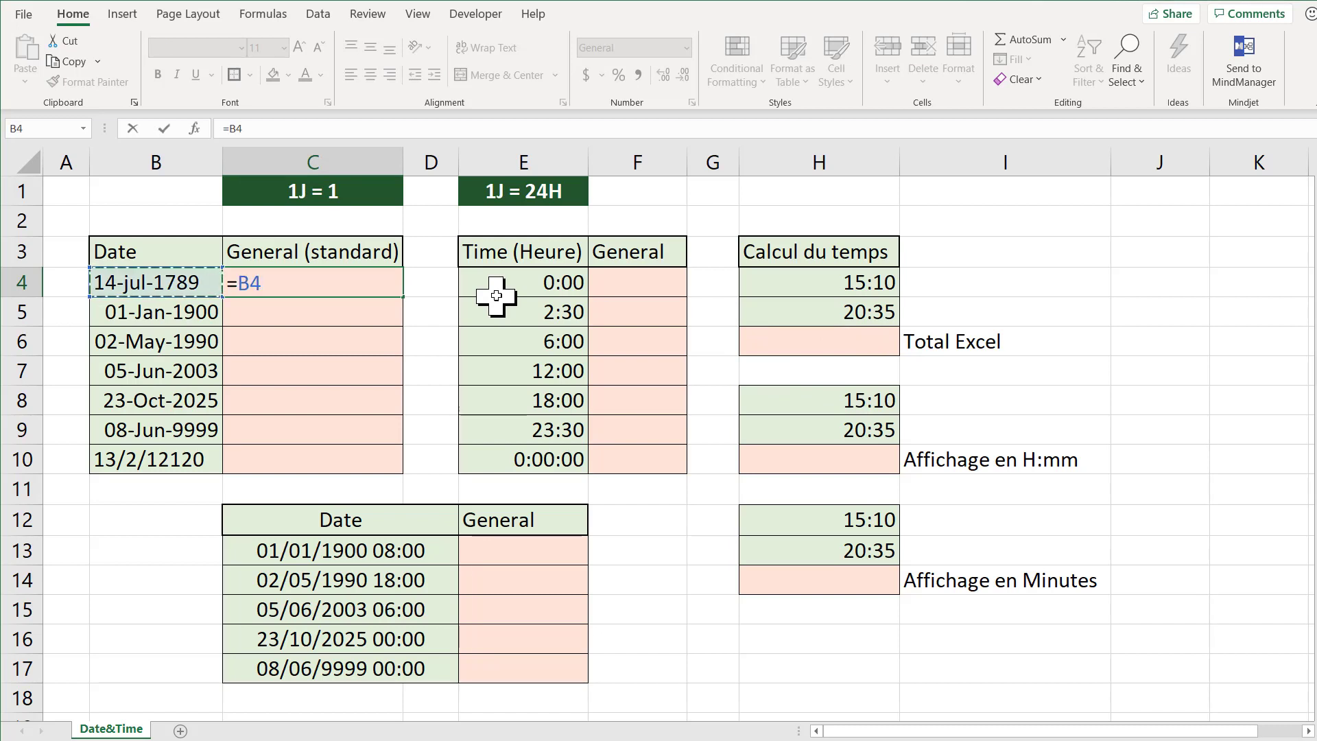
key("Return")
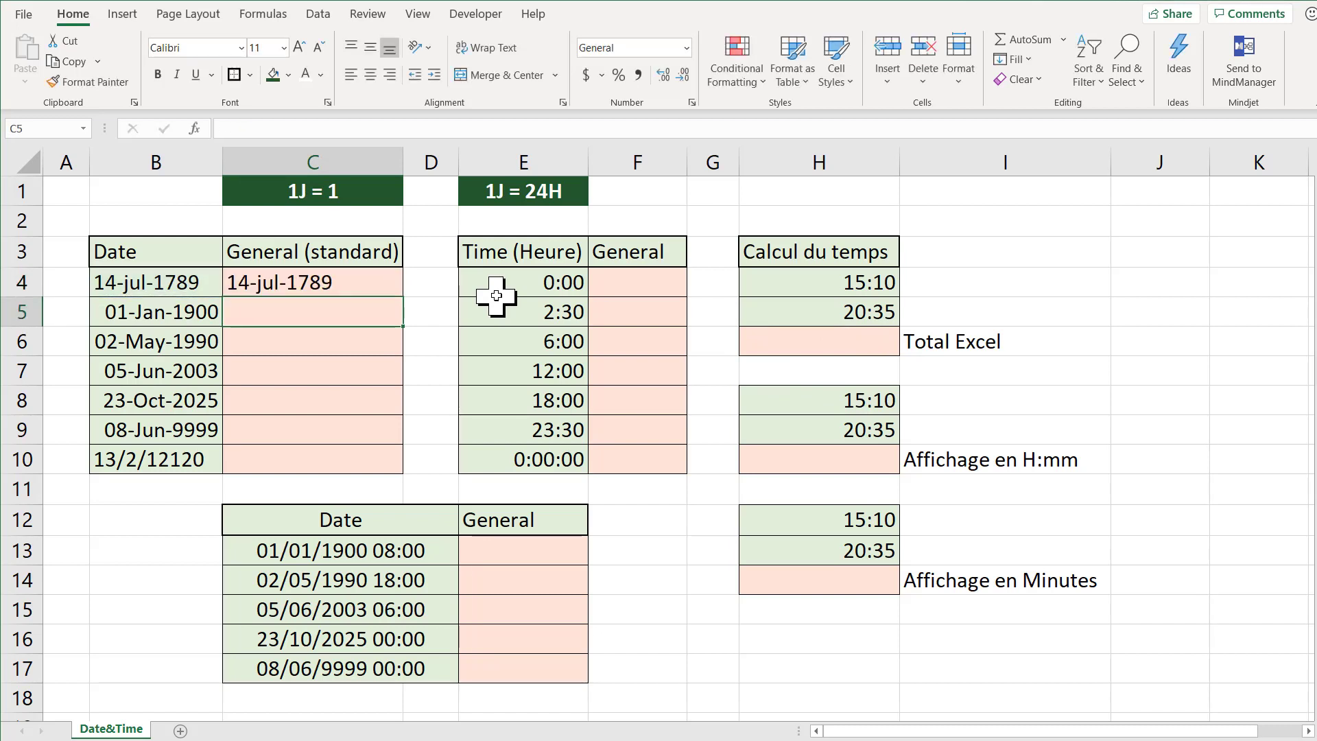
left_click(382, 283)
double_click(403, 295)
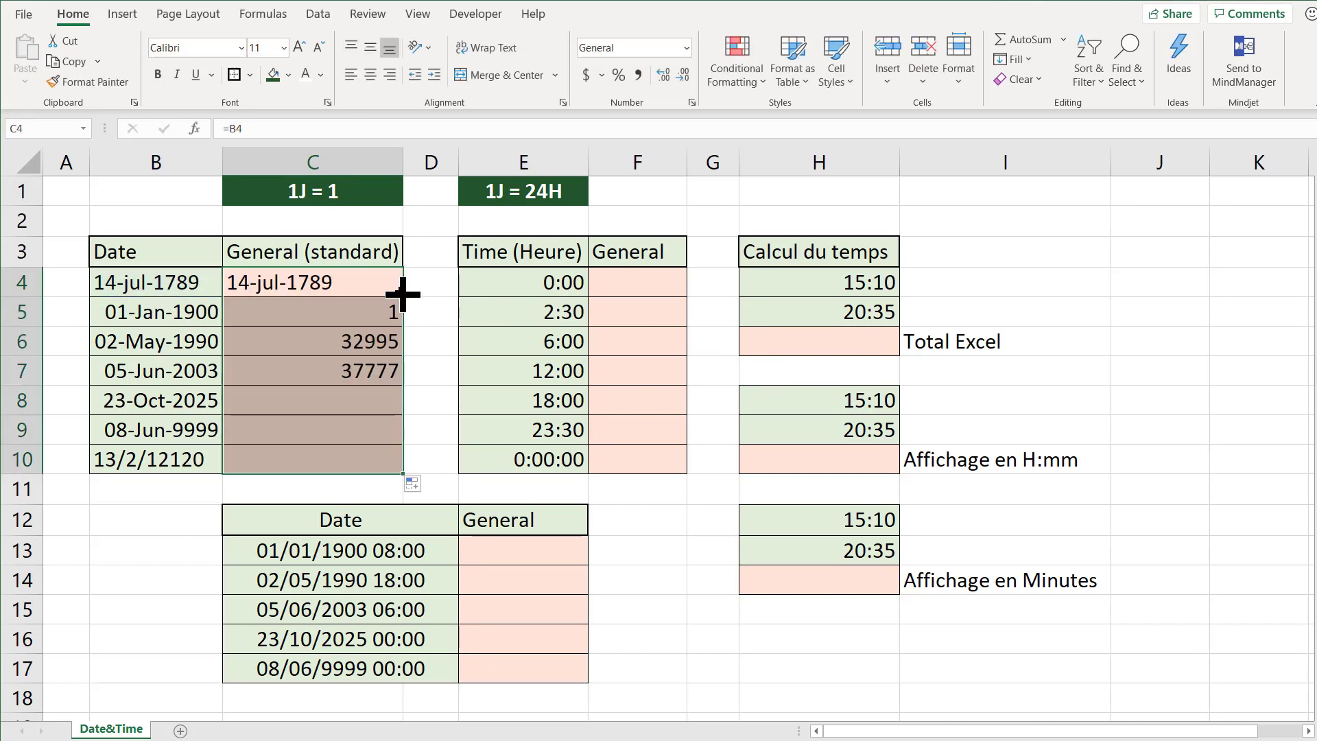
left_click(436, 269)
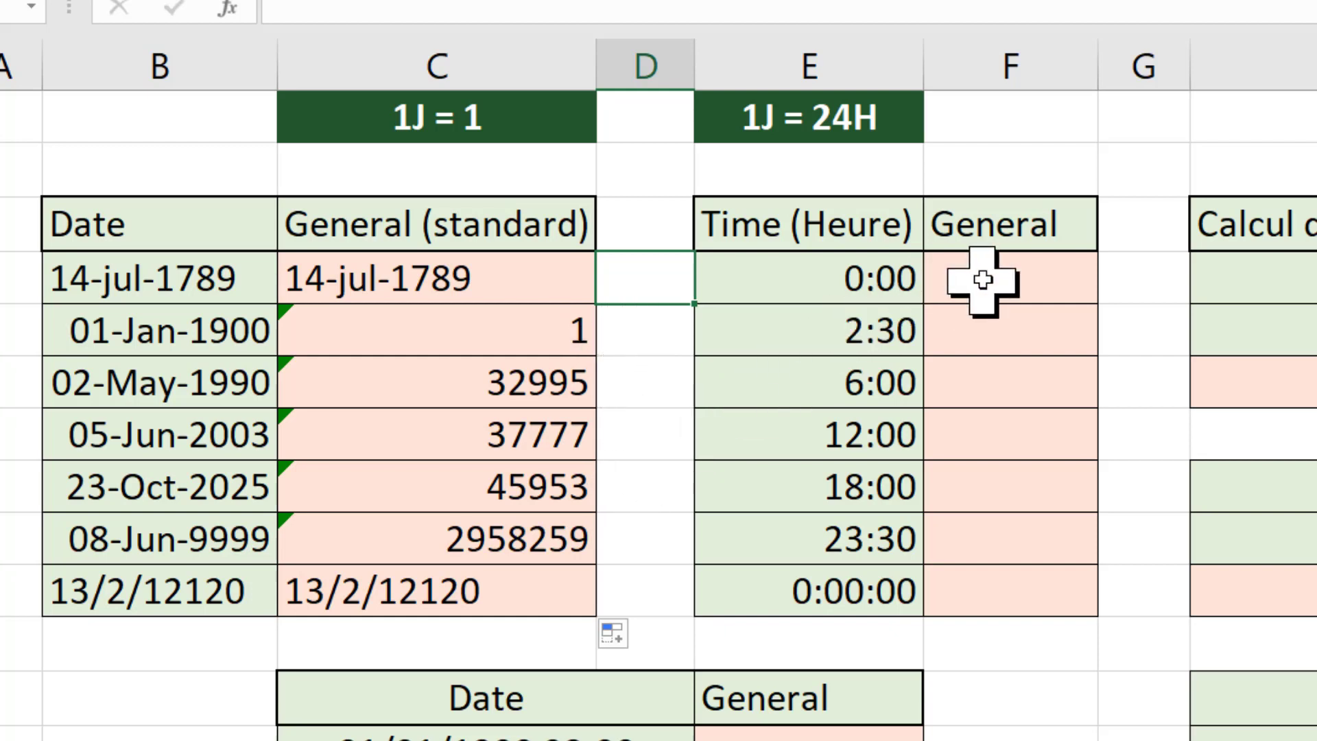
Step: Reference time E4 in F4 with =E4 and fill the formula down to F10
left_click(1006, 286)
double_click(1006, 286)
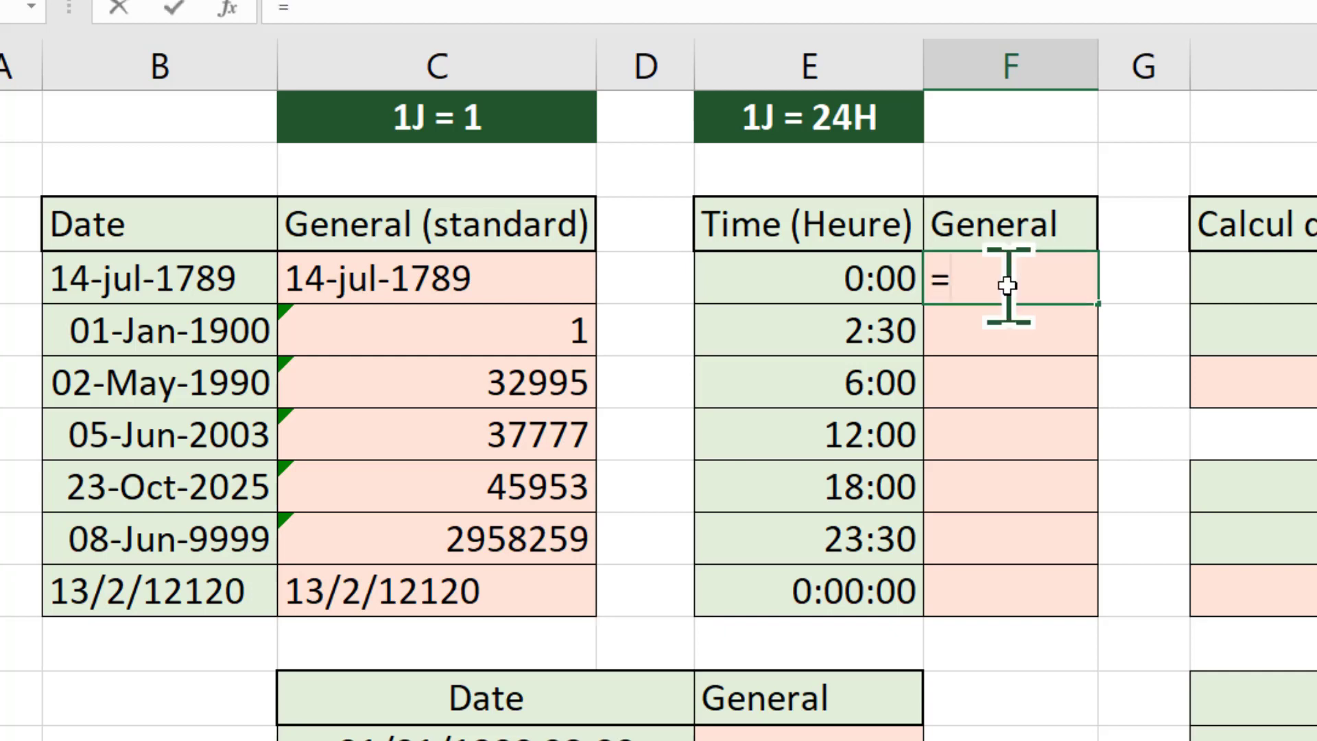
type("=")
key("Left")
key("ctrl+Return")
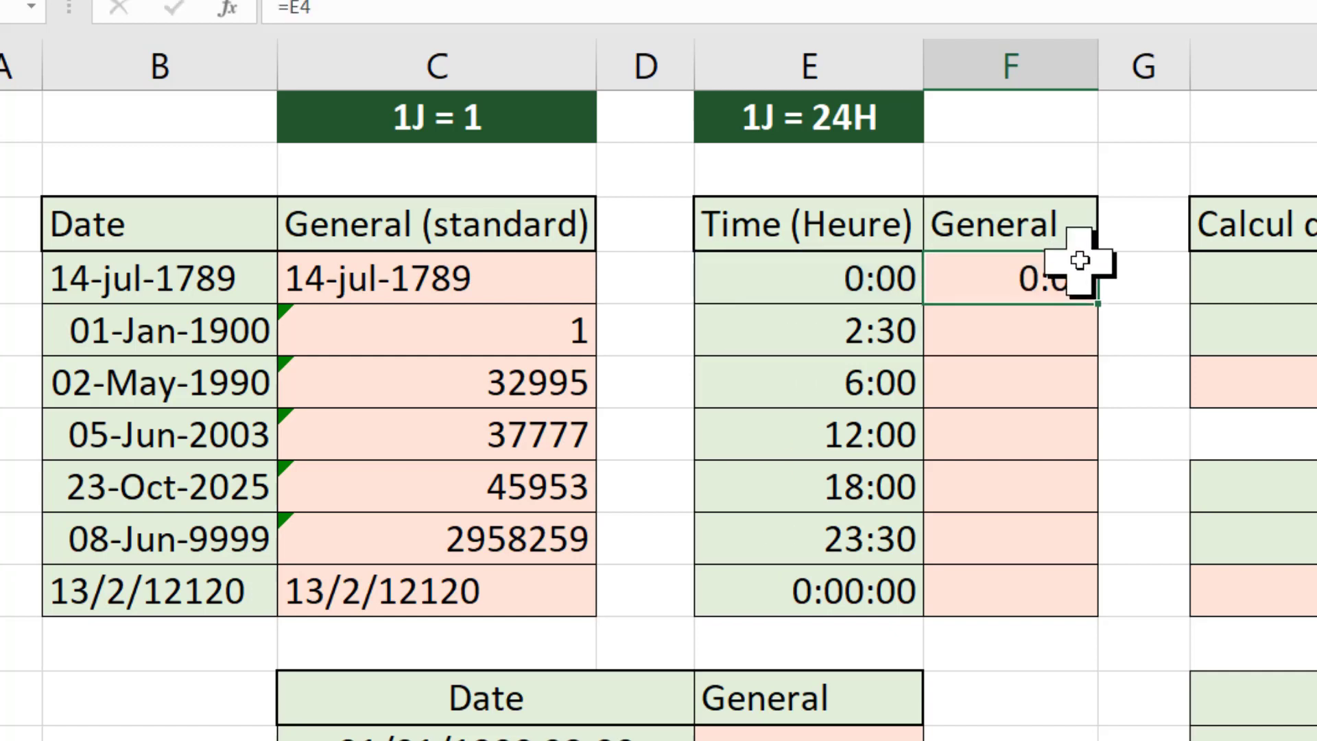
double_click(1098, 302)
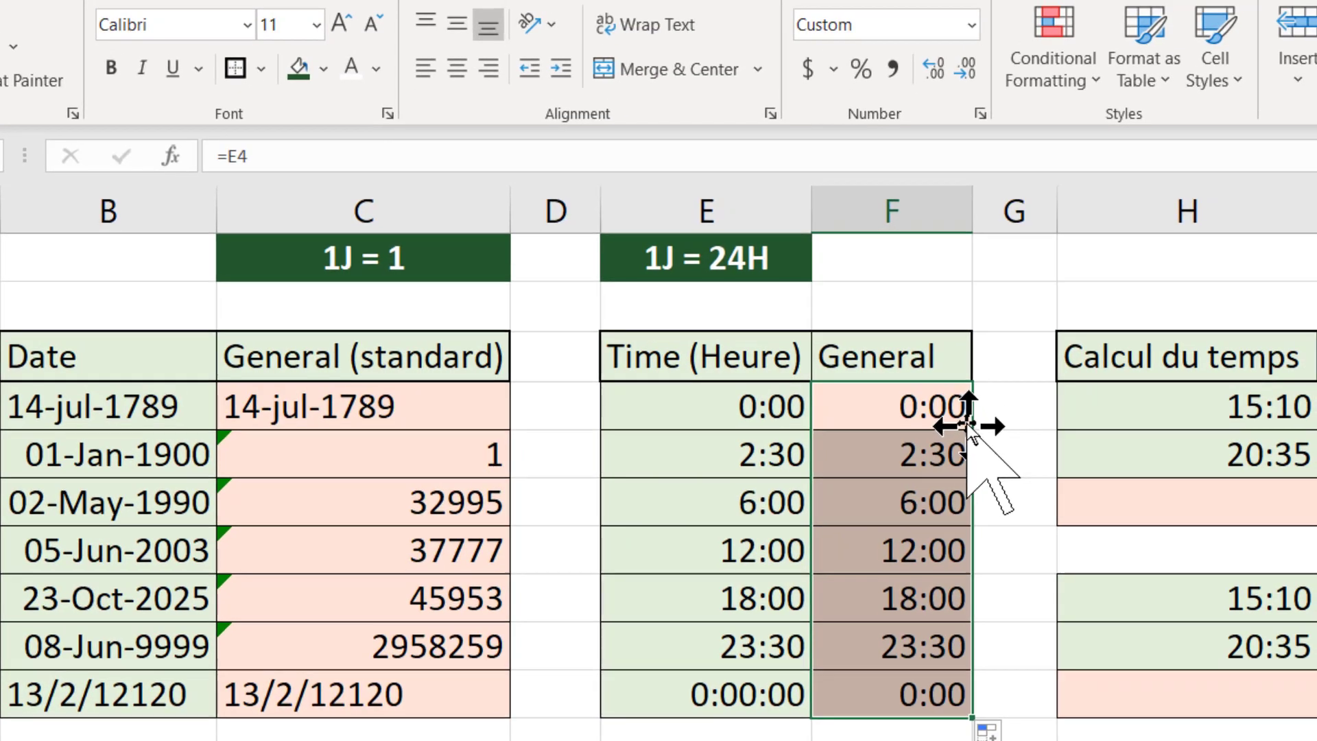
Step: Apply the General number format to the filled time references in F4:F10
left_click(971, 26)
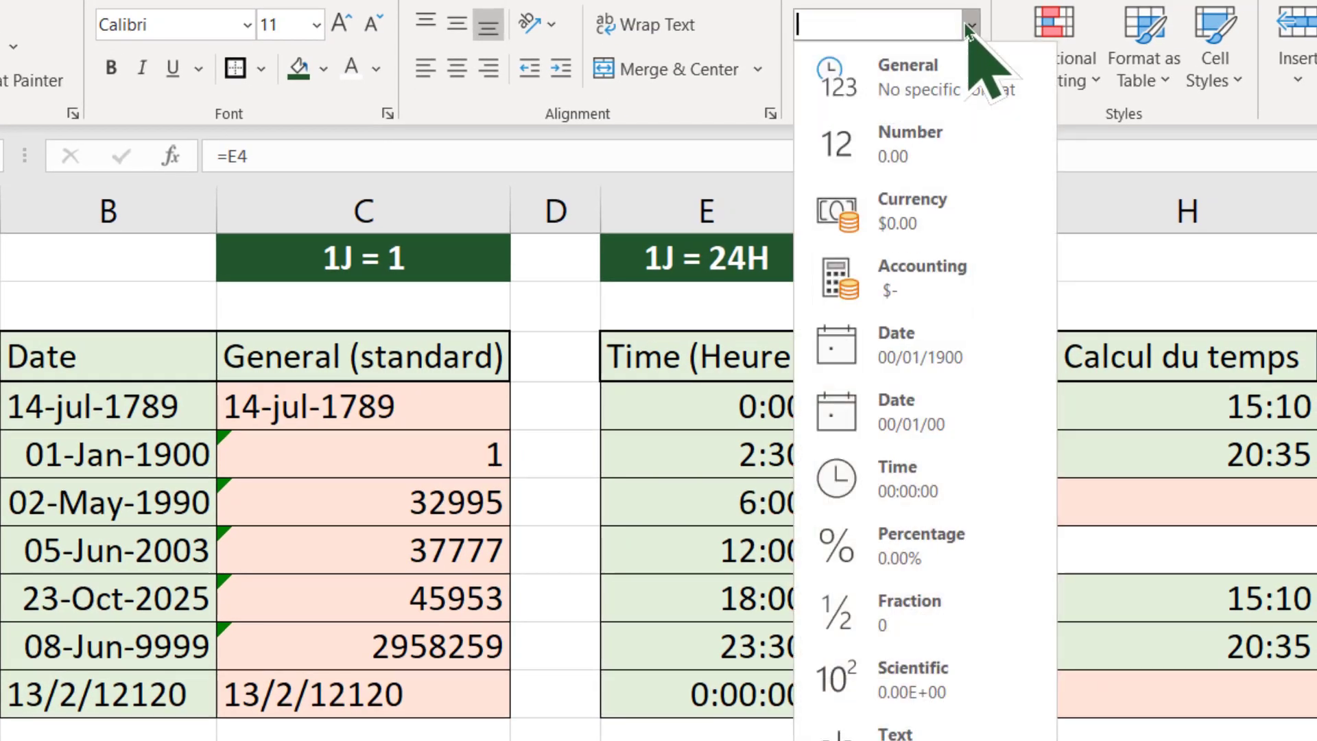
left_click(975, 62)
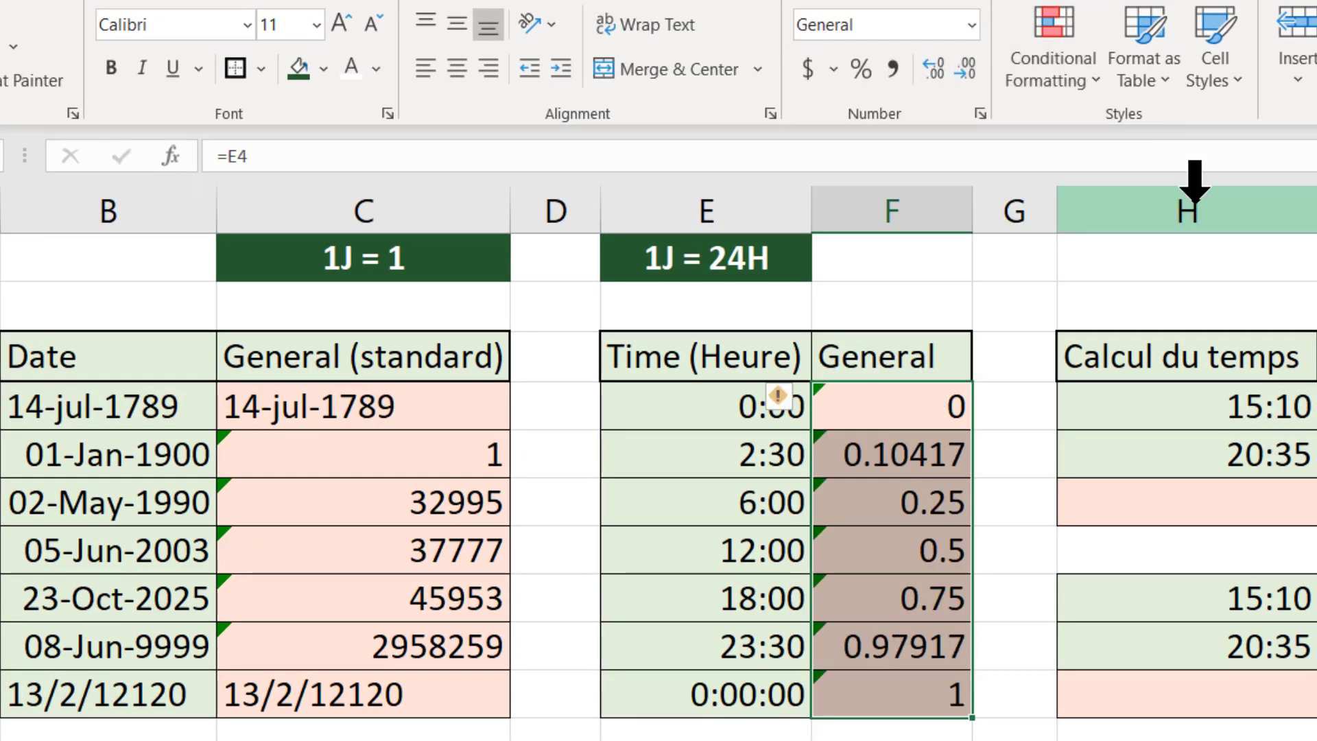
left_click(1067, 286)
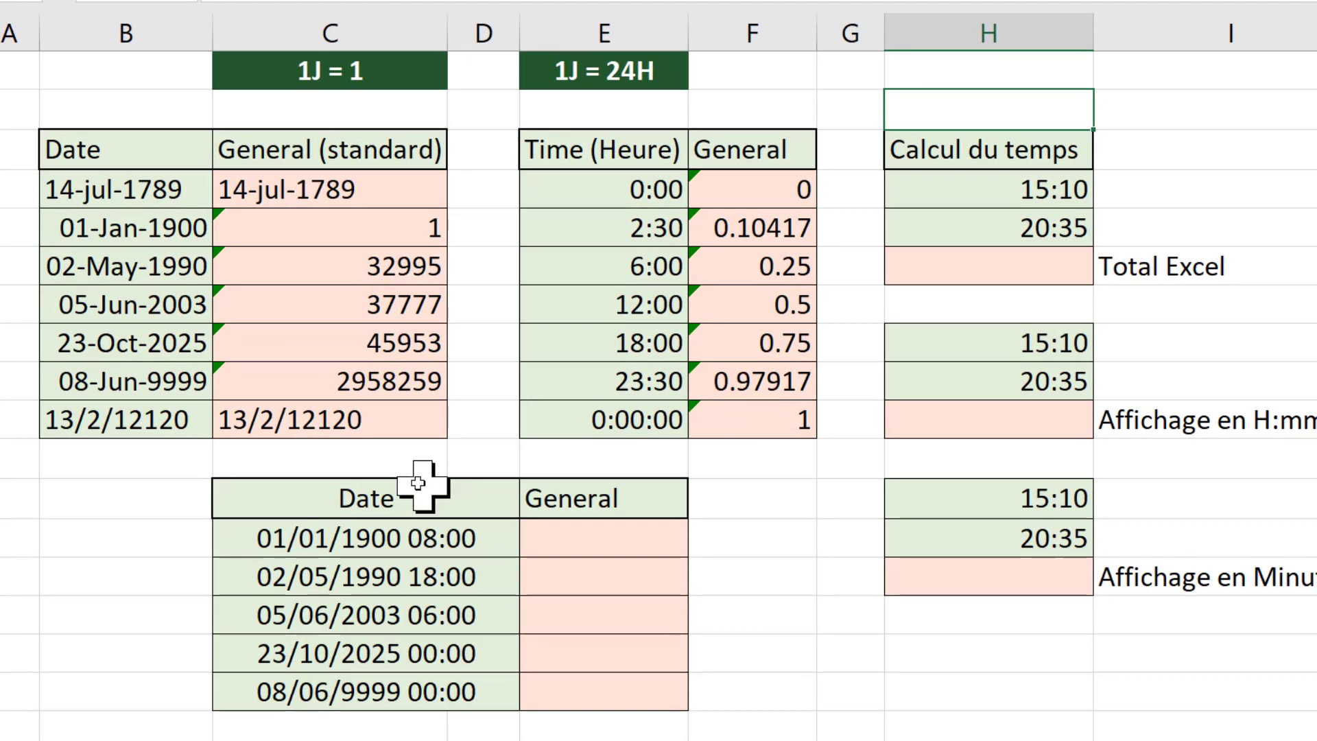
Step: Reference the date-time C13 in E13 with =C13 and fill the formula down to E17
left_click(579, 541)
type("=")
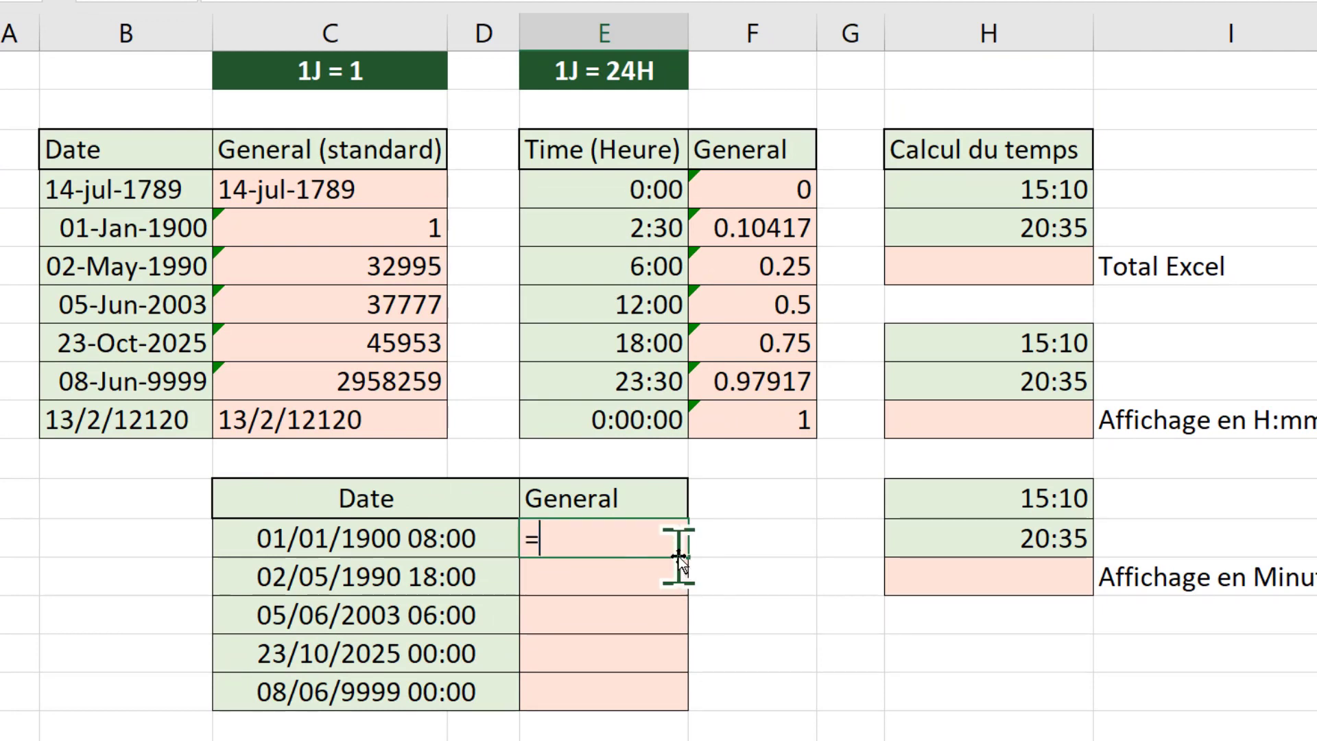
key("Left")
key("Return")
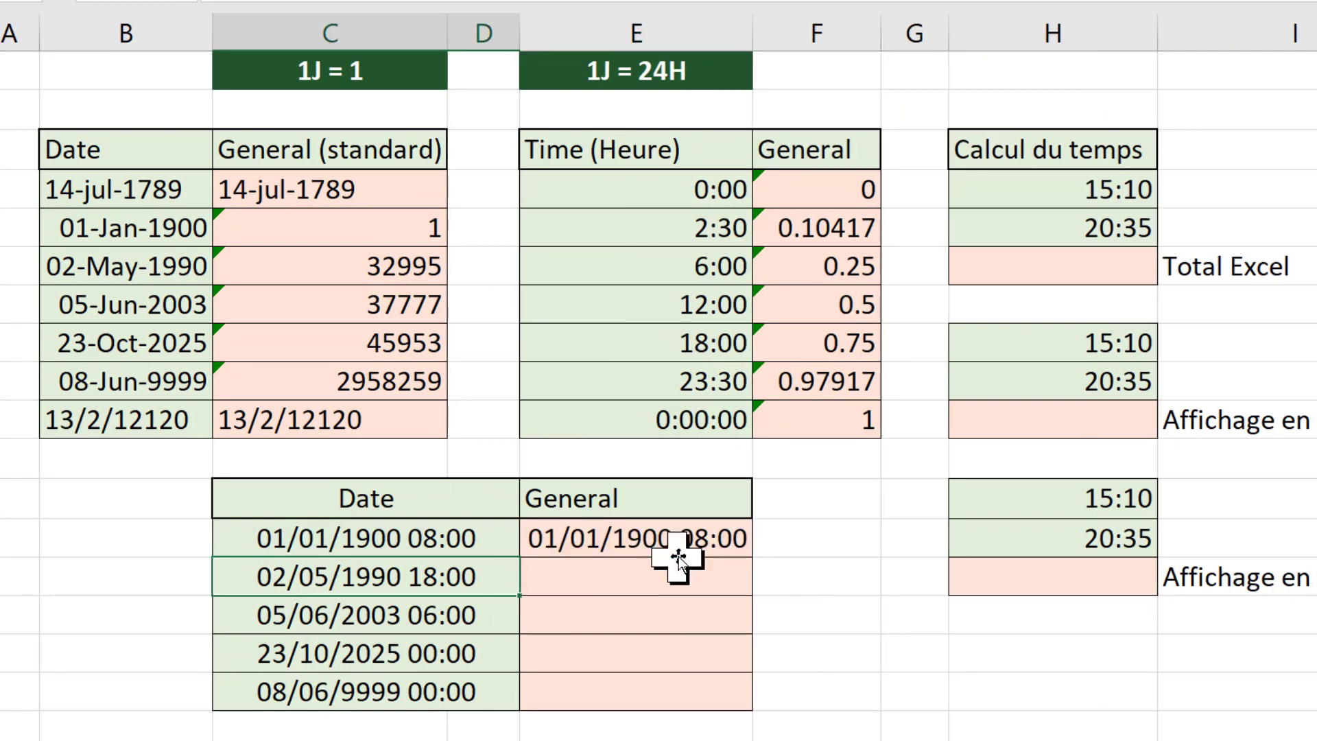
left_click(700, 537)
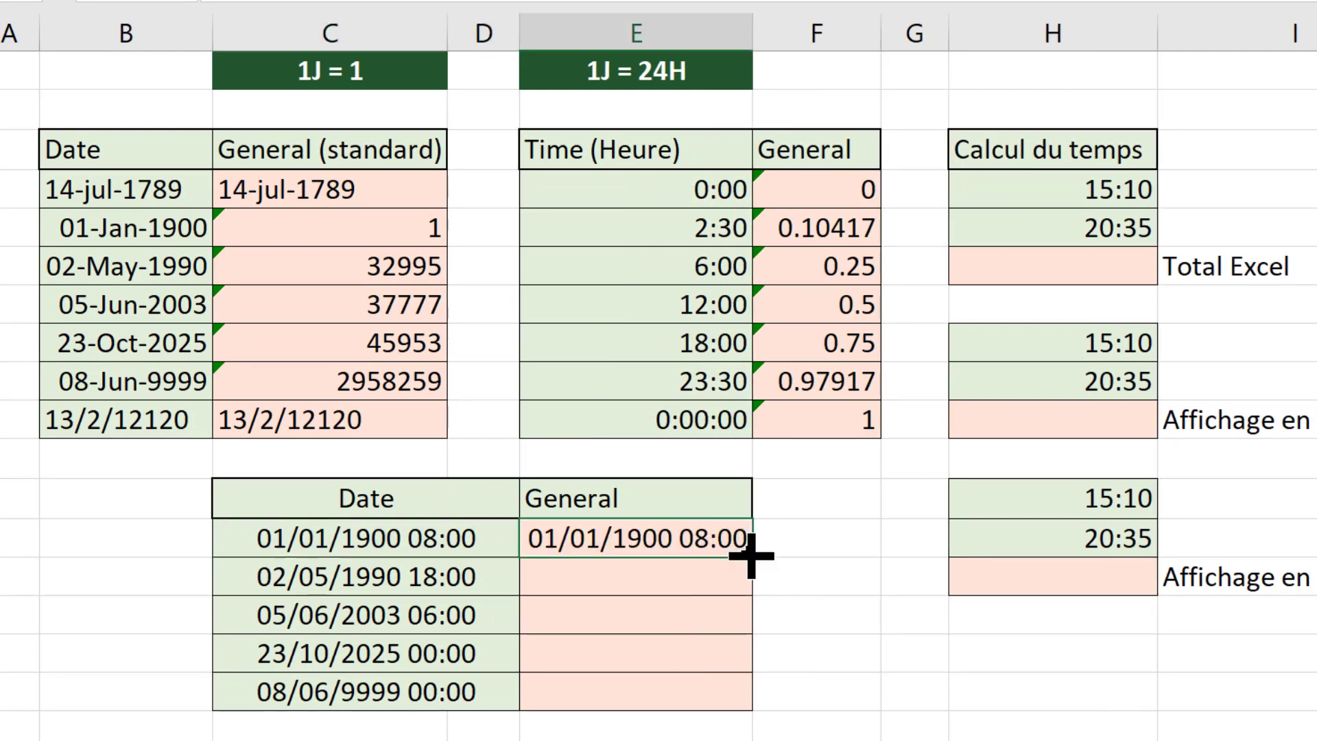
double_click(752, 556)
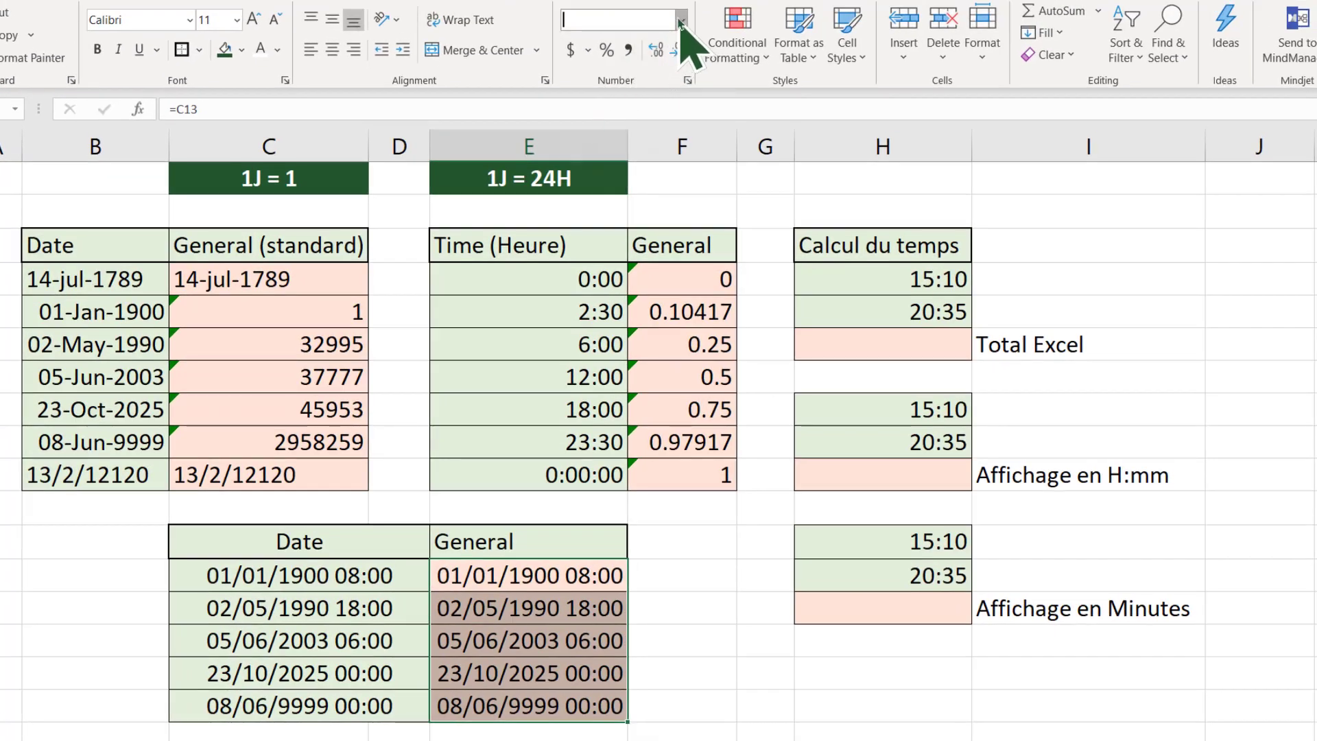
Step: Apply the General number format to the date-time references in E13:E17
left_click(681, 20)
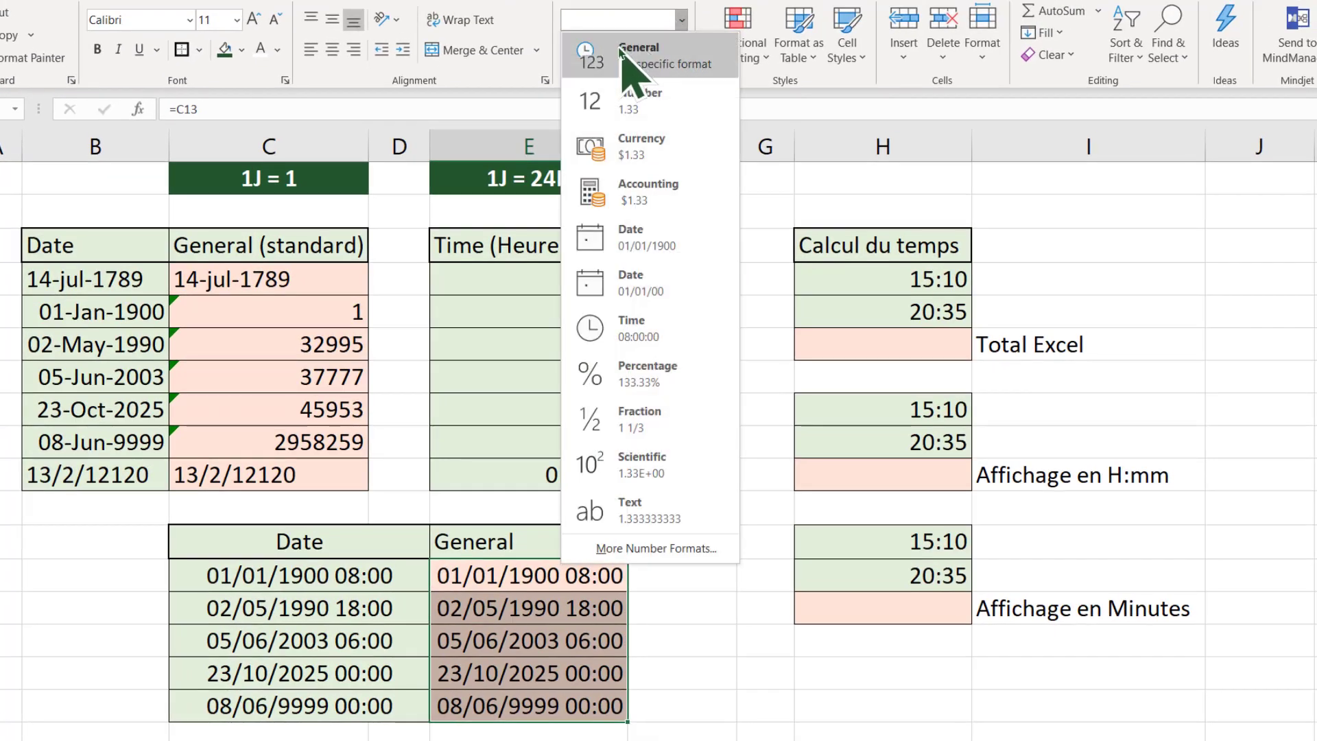
left_click(609, 43)
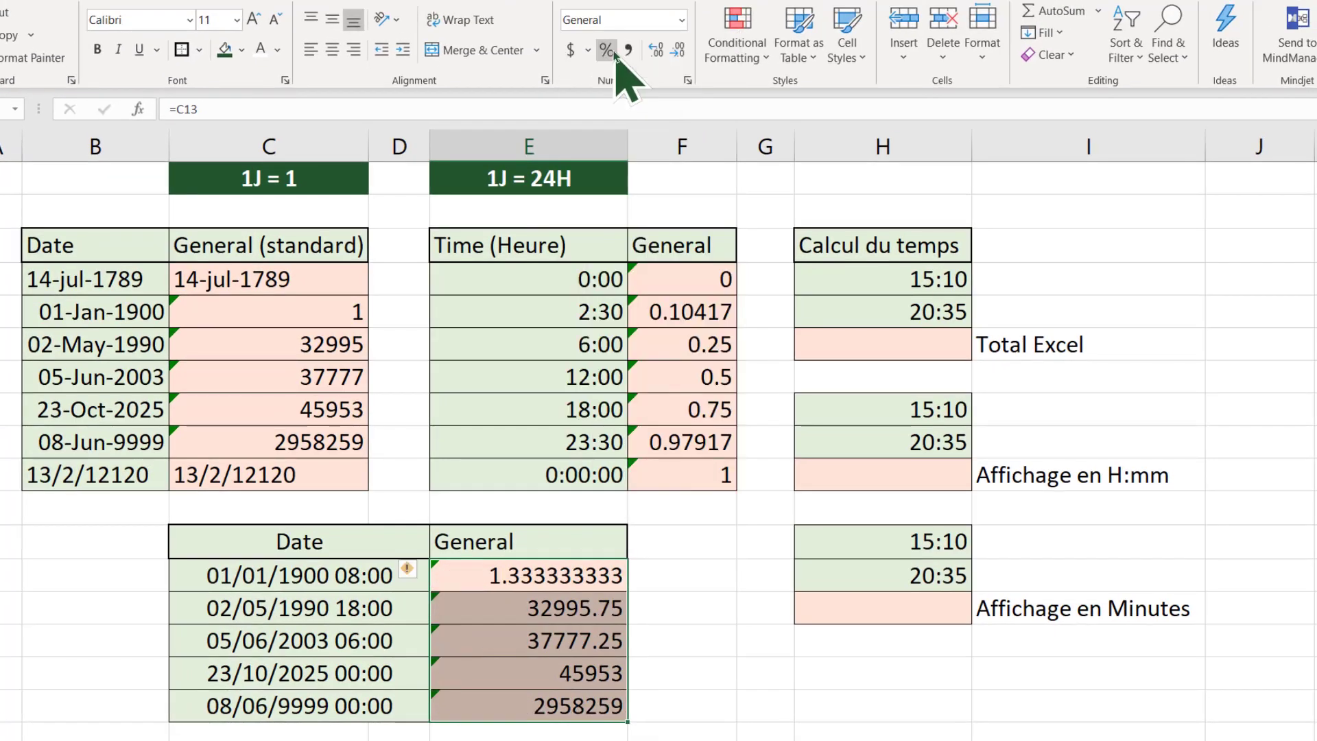
left_click(698, 571)
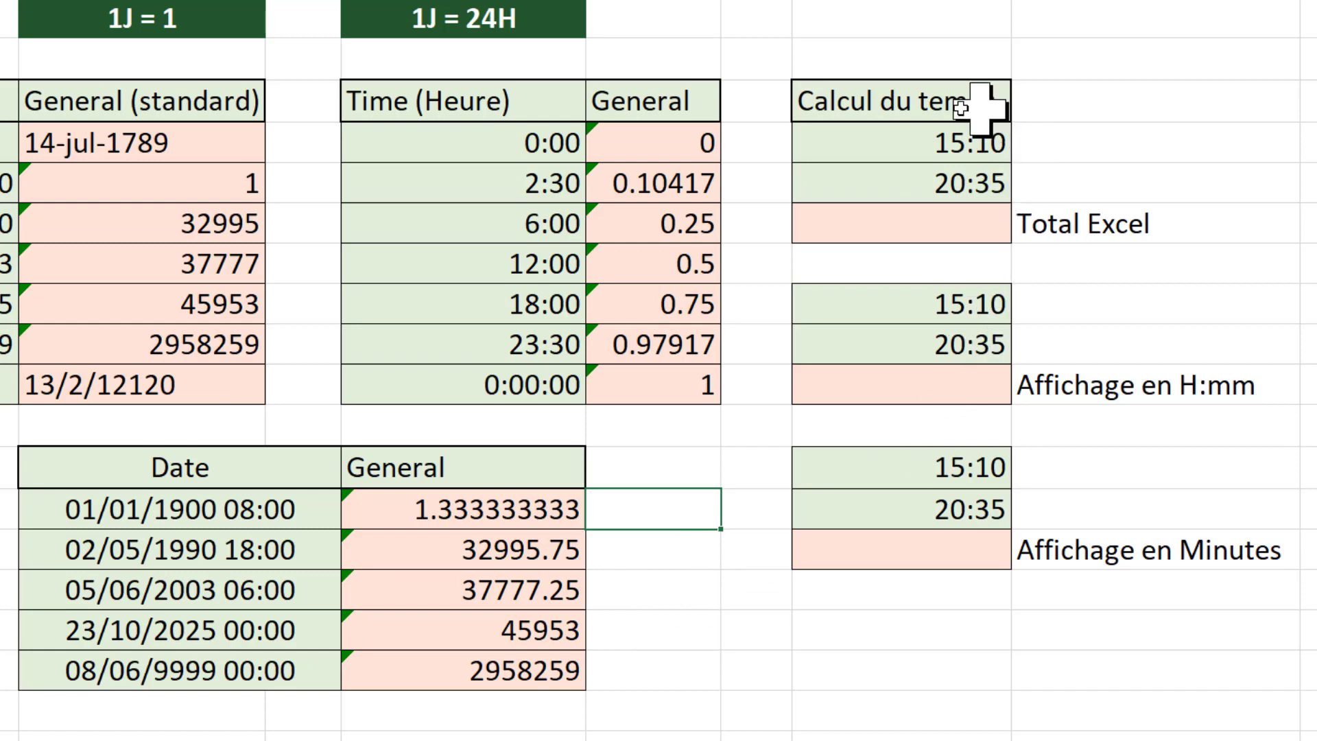
Step: Total the times H4:H5 in the Total Excel cell H6 with AutoSum
left_click(917, 221)
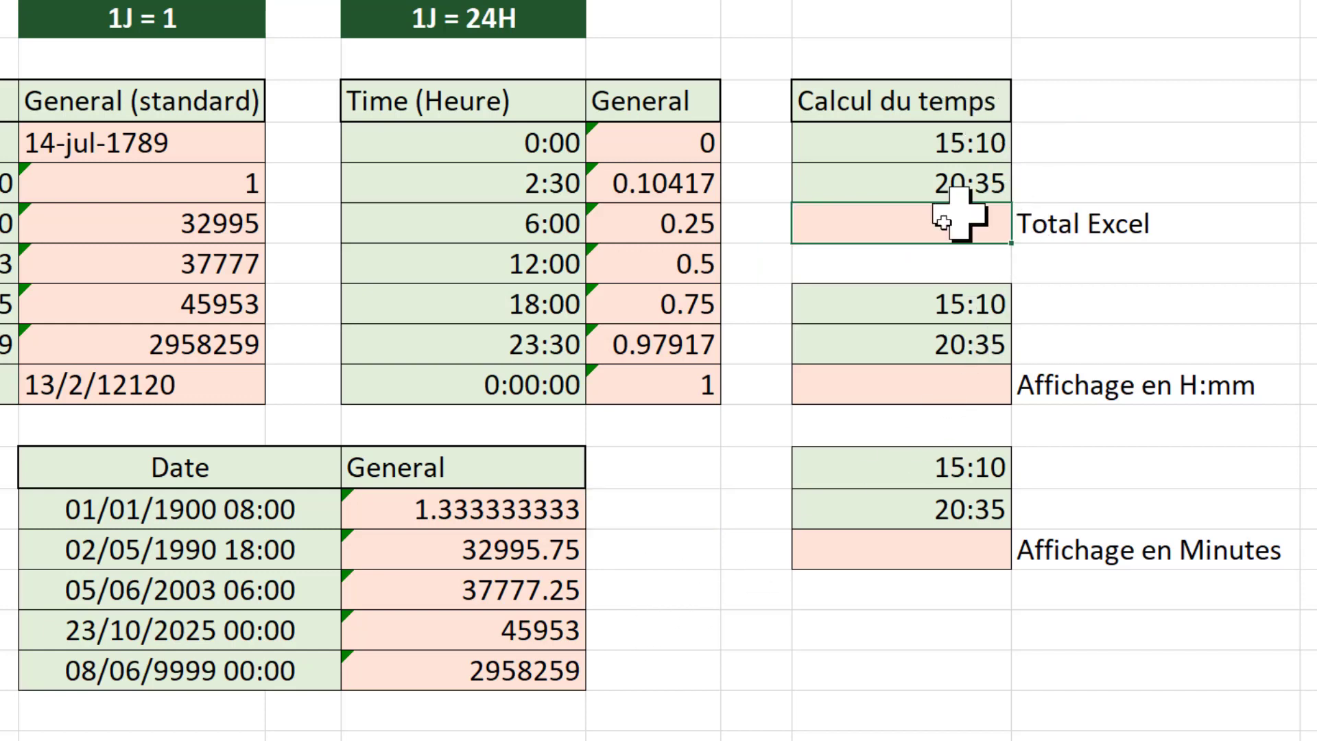
key("alt+equal")
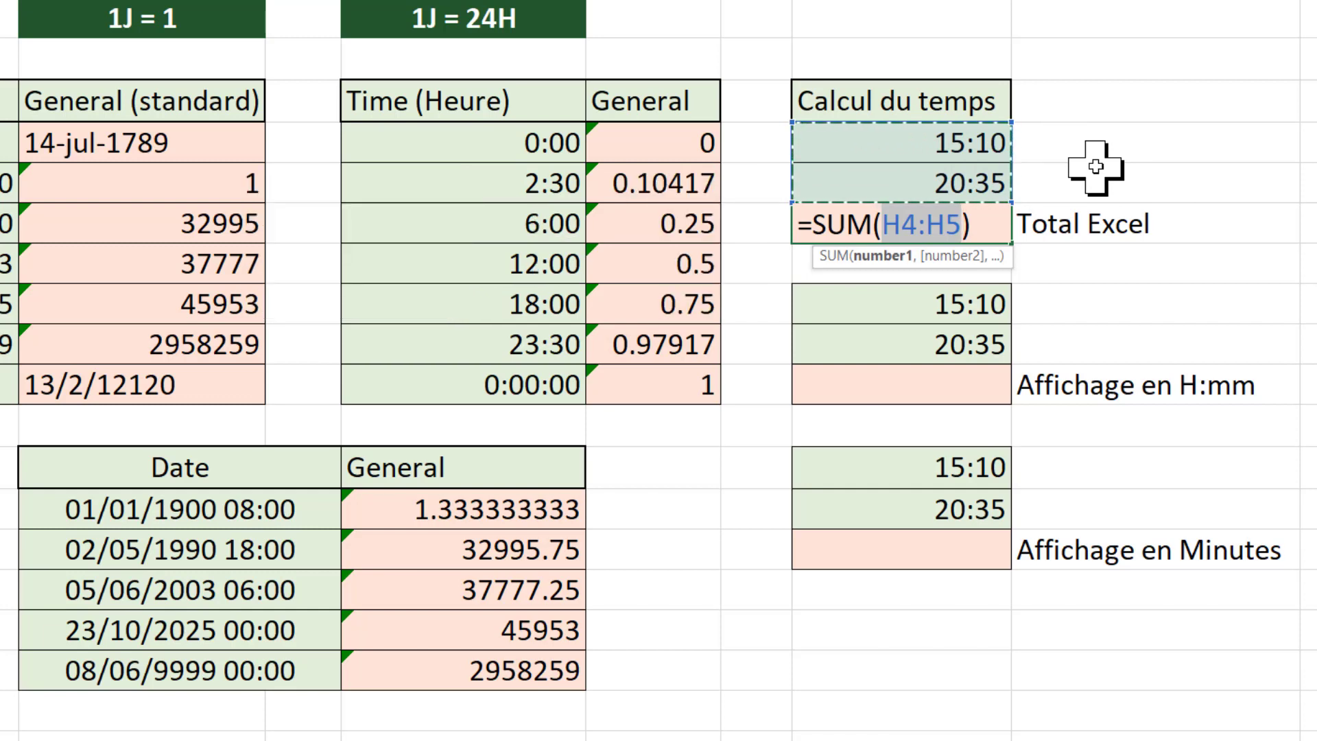
key("Return")
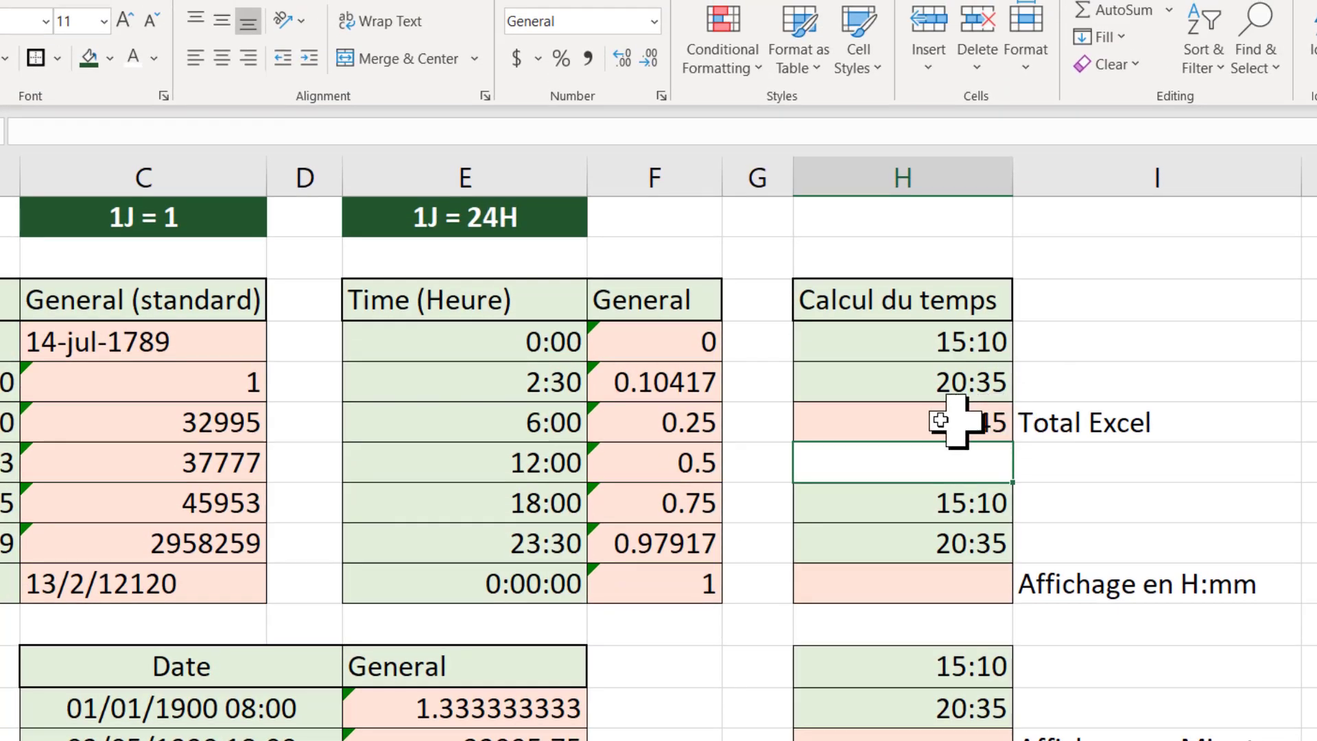
Step: Show the H6 total in General number format, and set it back to the Time format
left_click(917, 421)
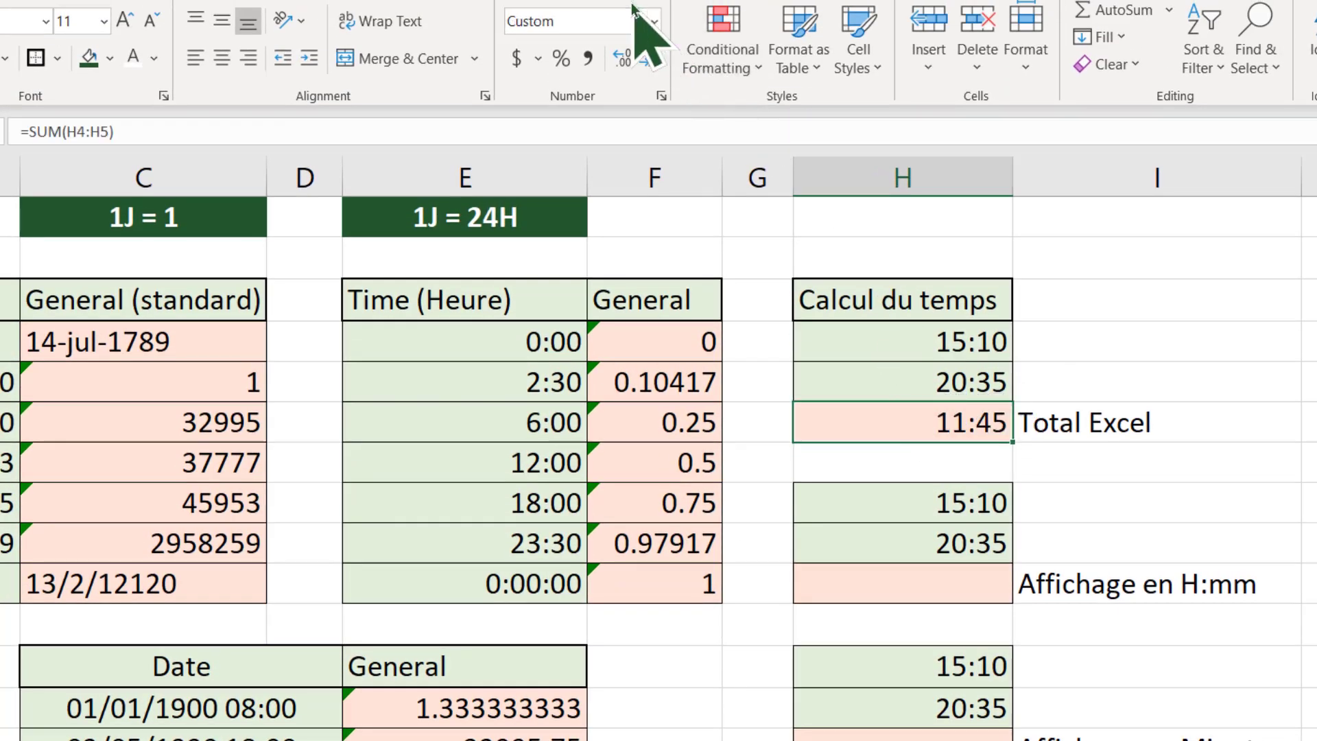
left_click(653, 20)
left_click(604, 65)
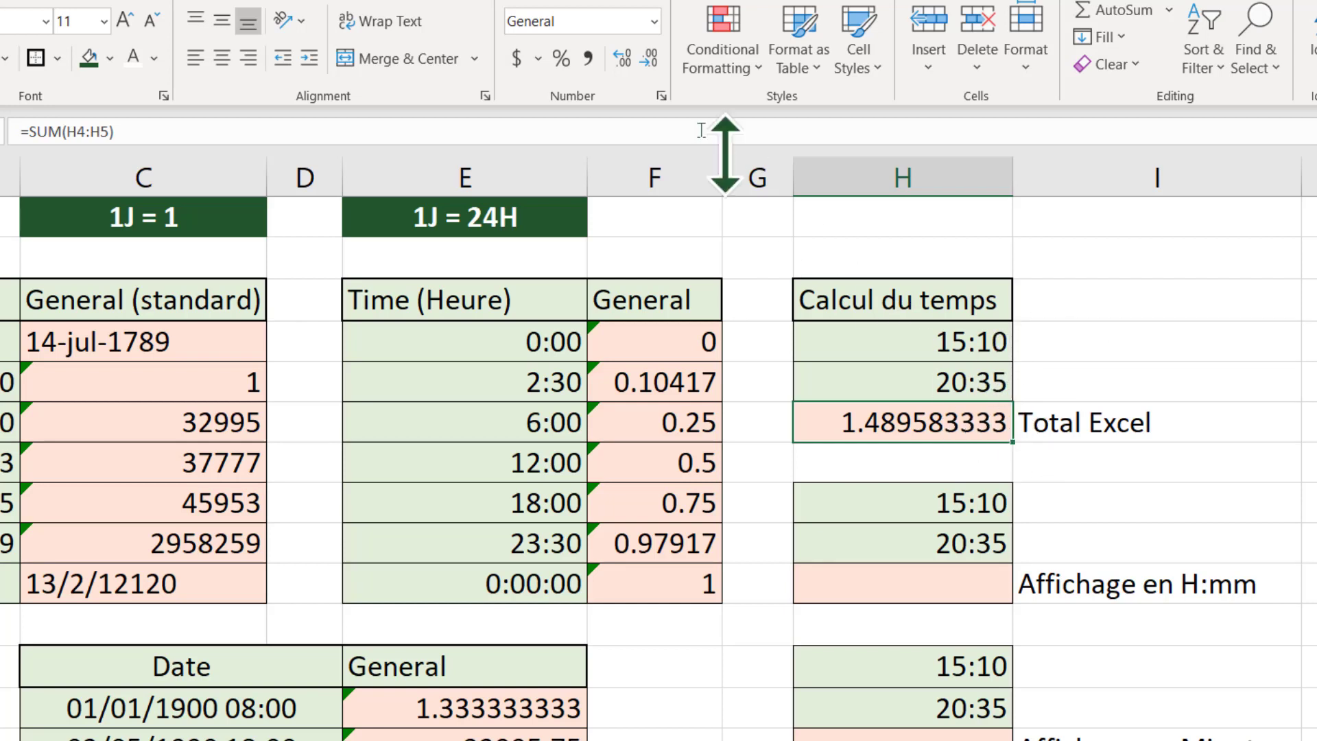
left_click(655, 22)
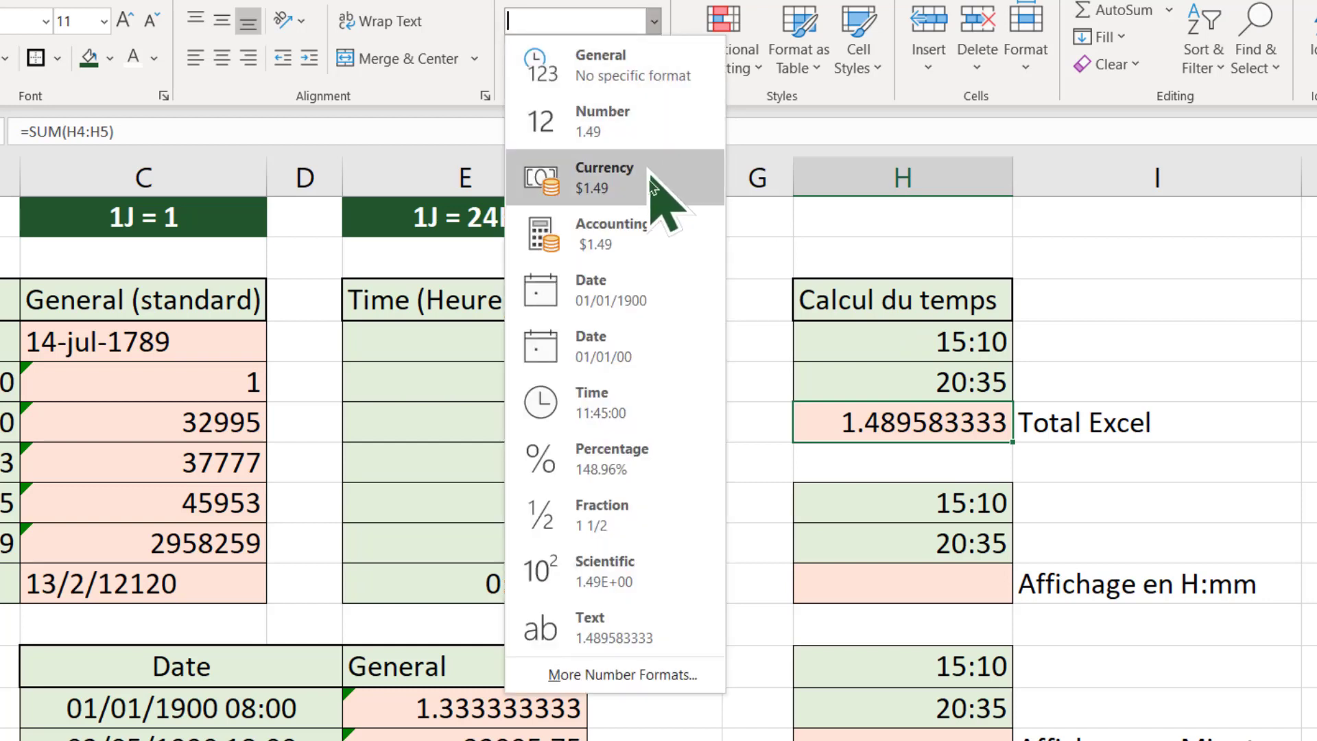
left_click(609, 404)
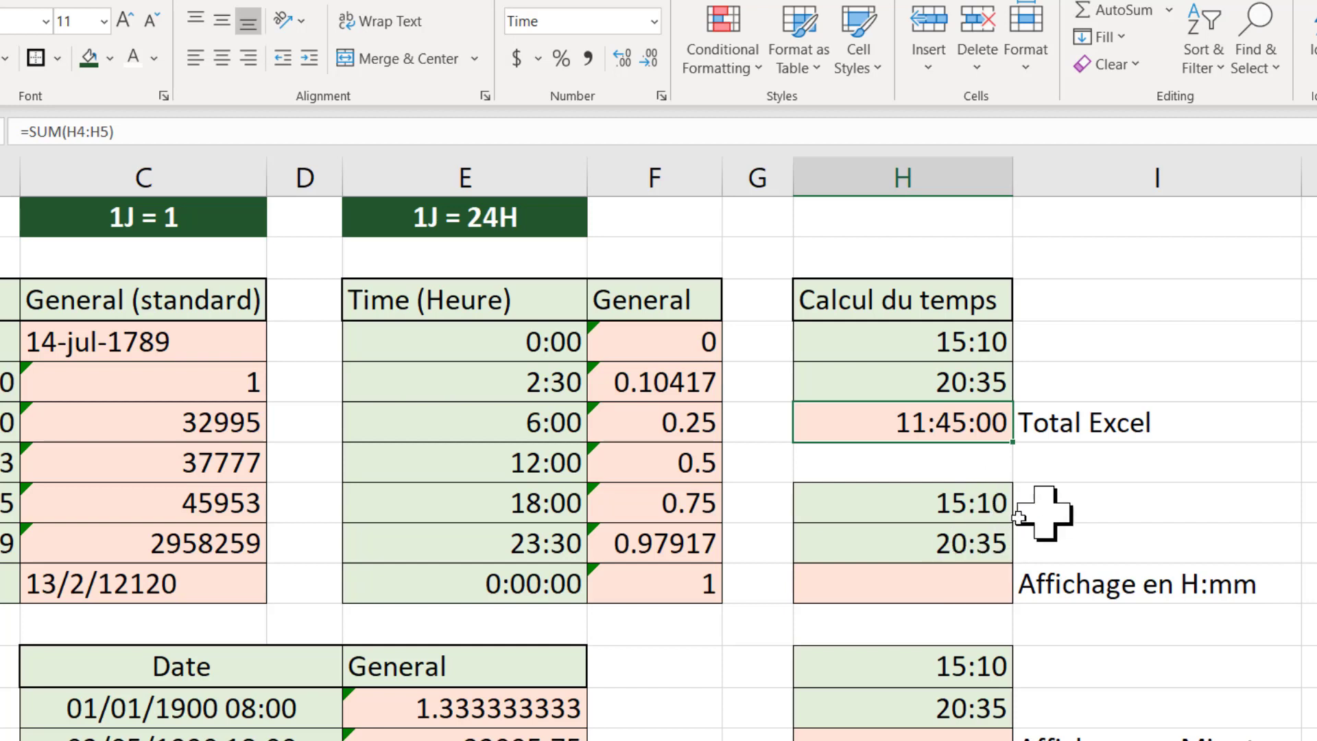
Step: Give H10 the custom number format [h]:mm and sum the times H8:H9 in it
left_click(943, 594)
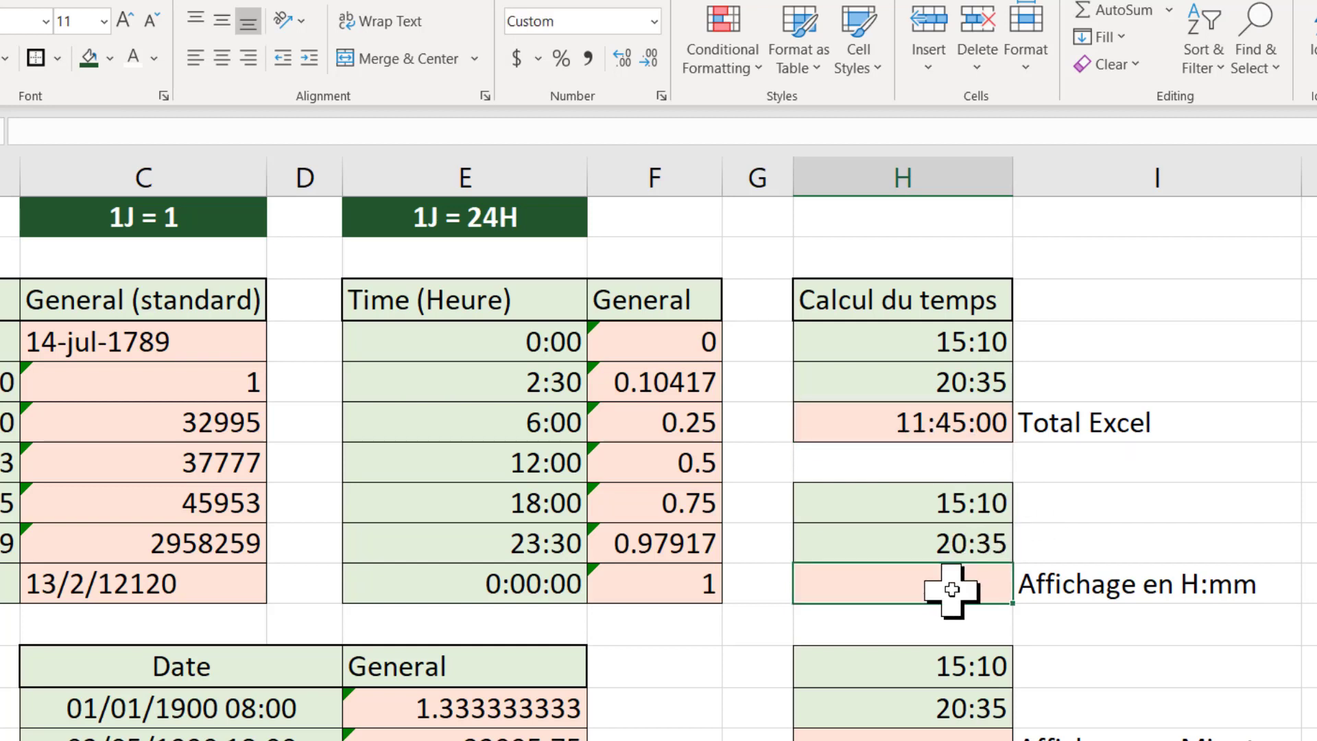
key("ctrl+1")
left_click_drag(1055, 326, 564, 299)
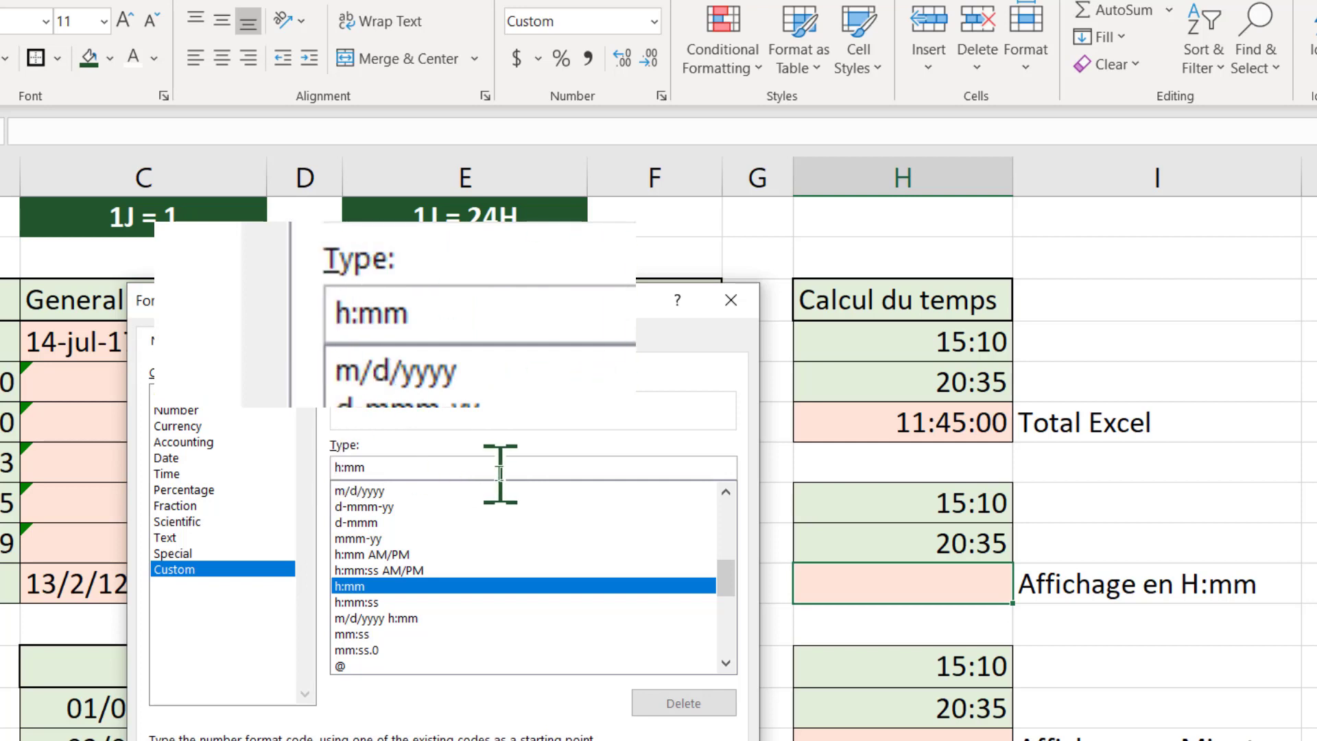
type("[h")
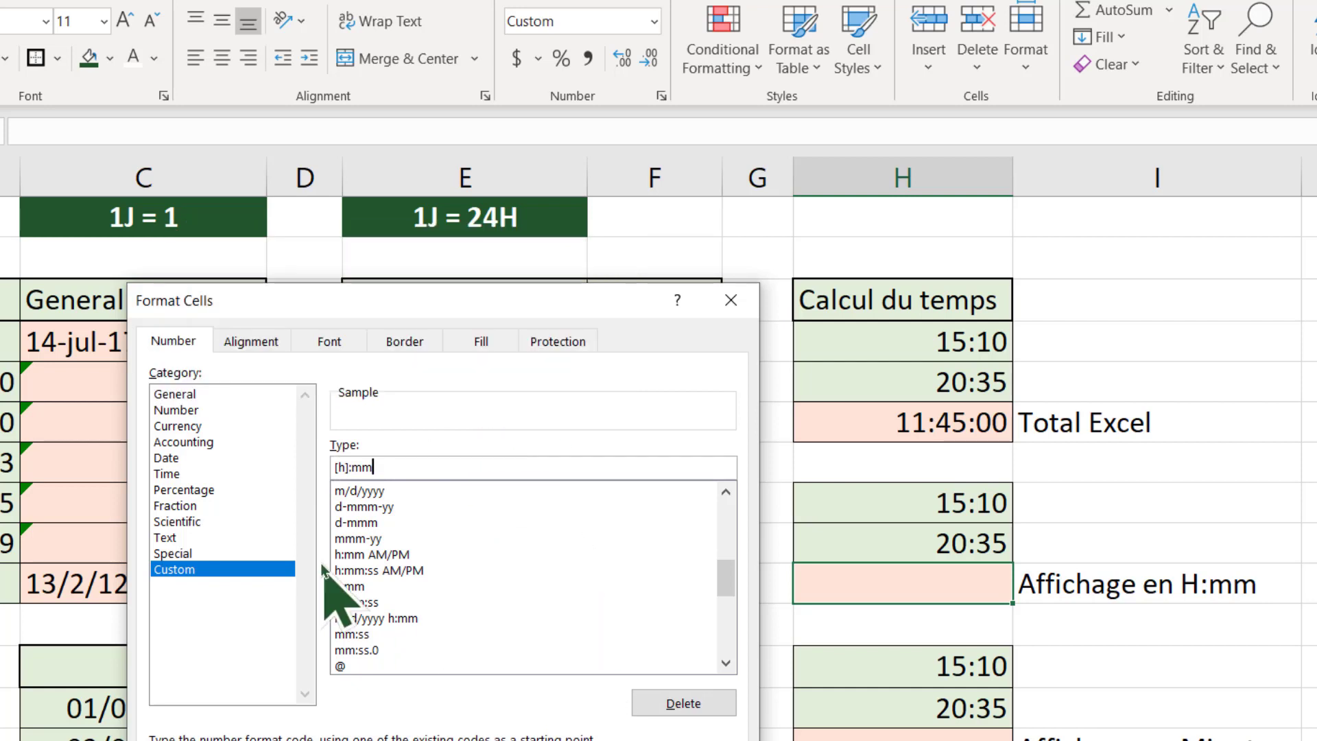
key("Return")
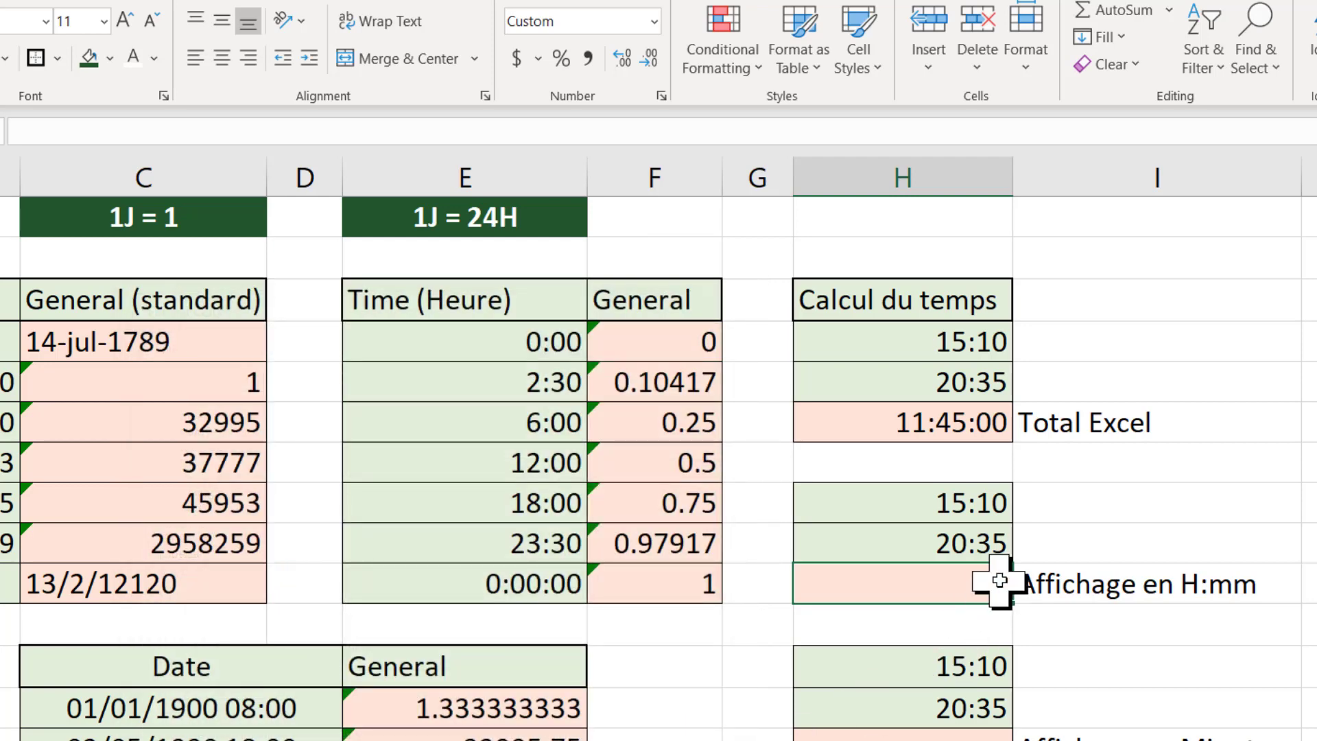
left_click(1138, 22)
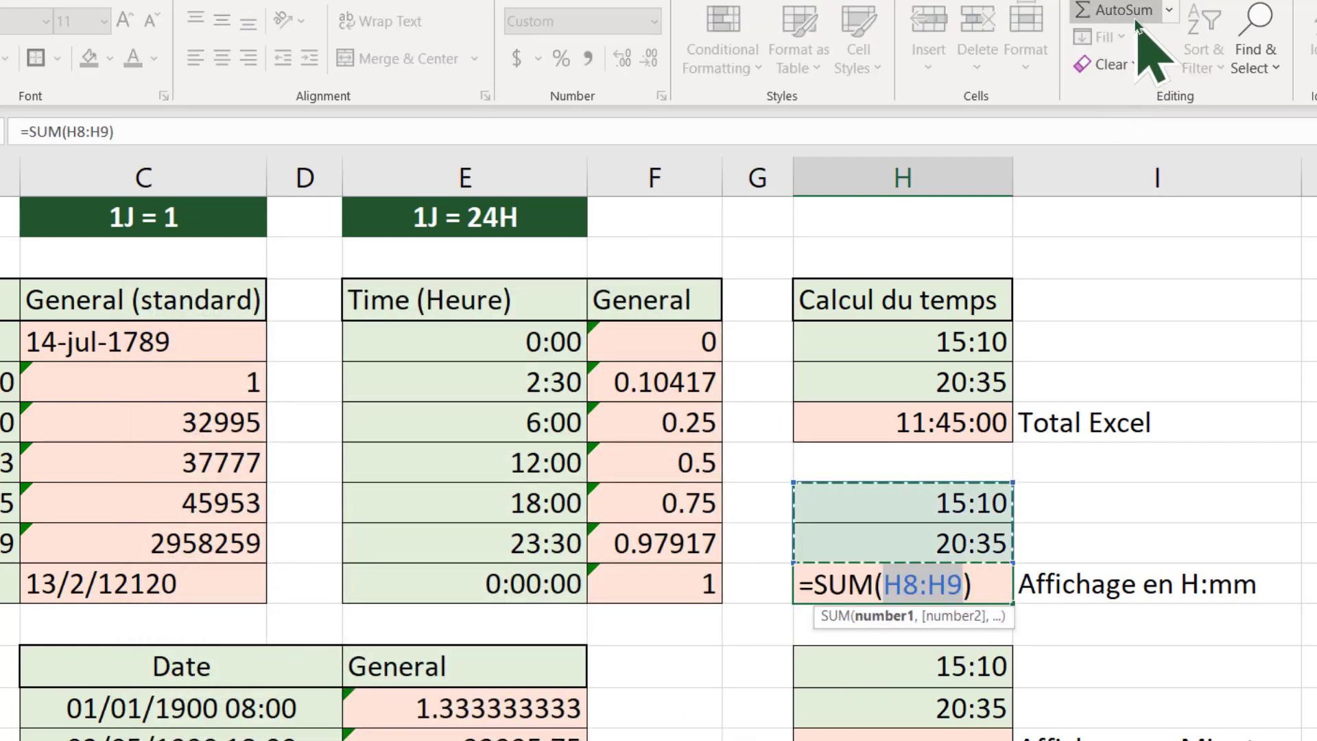
key("Return")
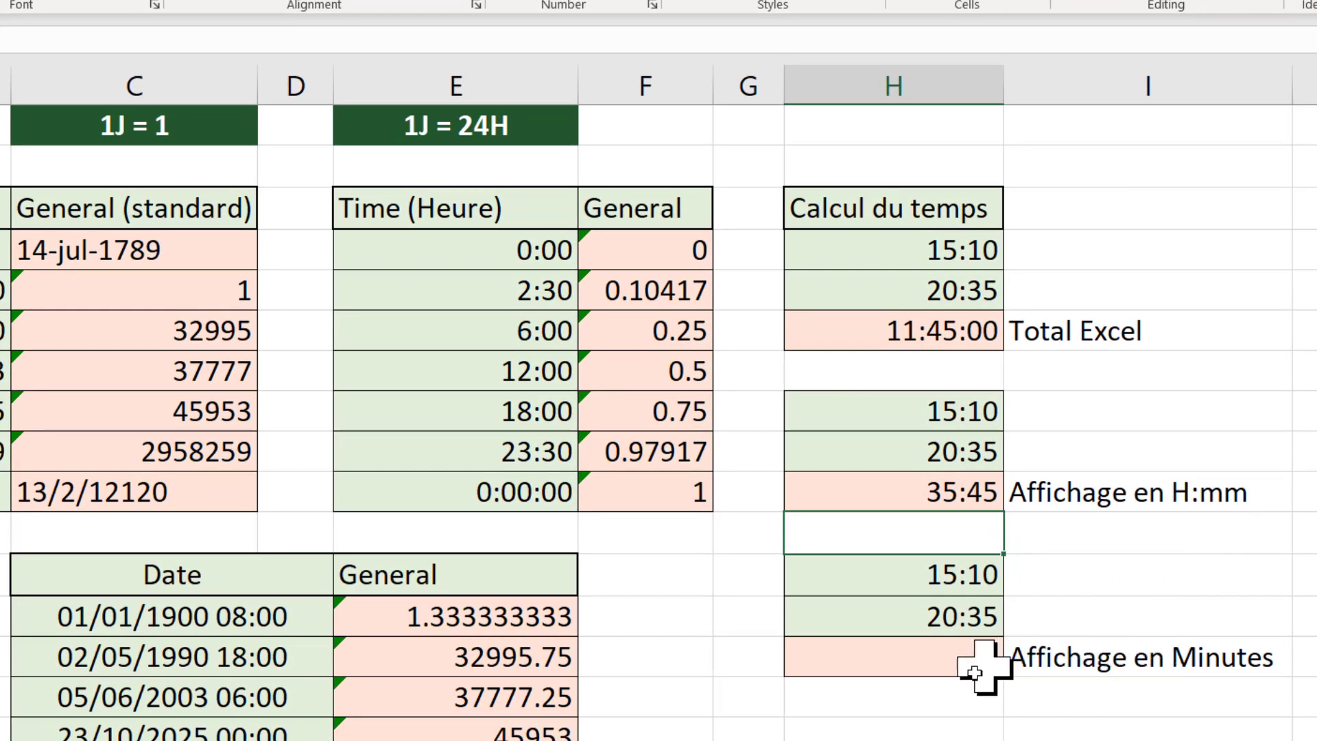
Step: Total the times H12:H13 in the Affichage en Minutes cell H14 with AutoSum
left_click(876, 656)
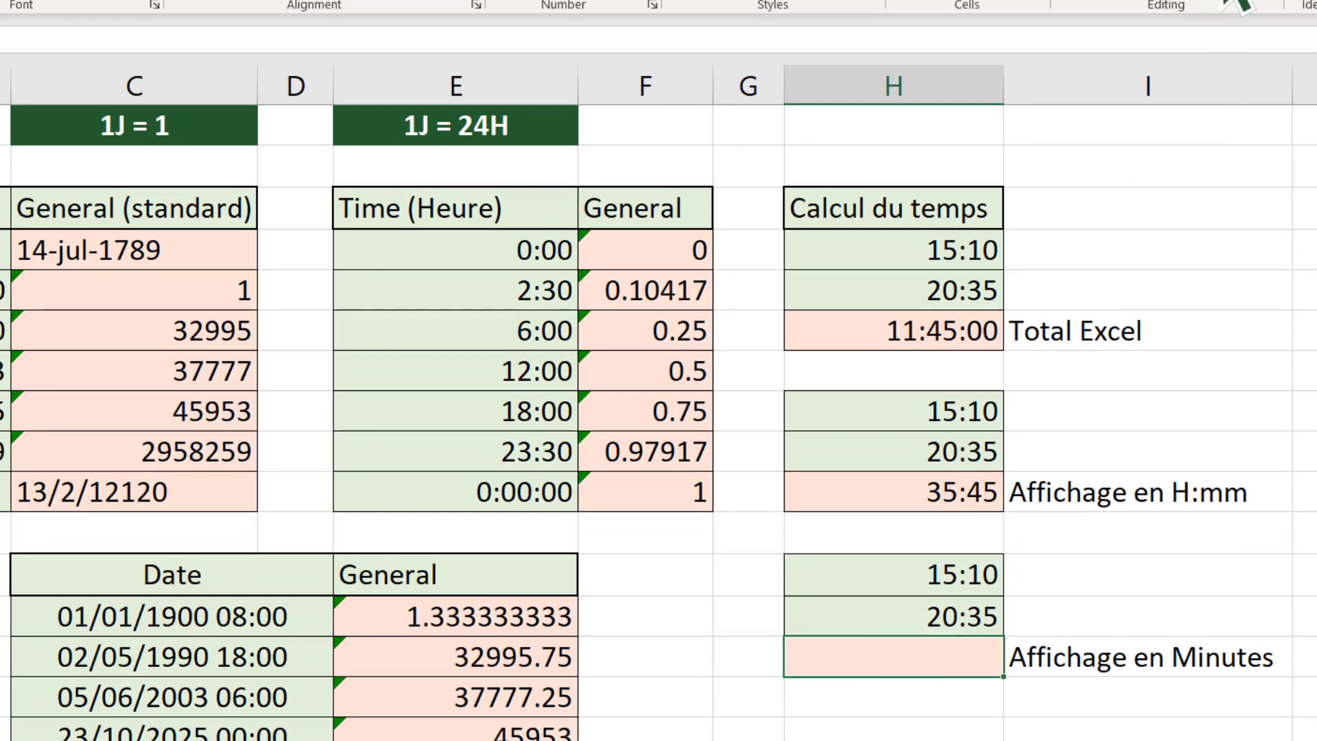
key("alt+equal")
key("Return")
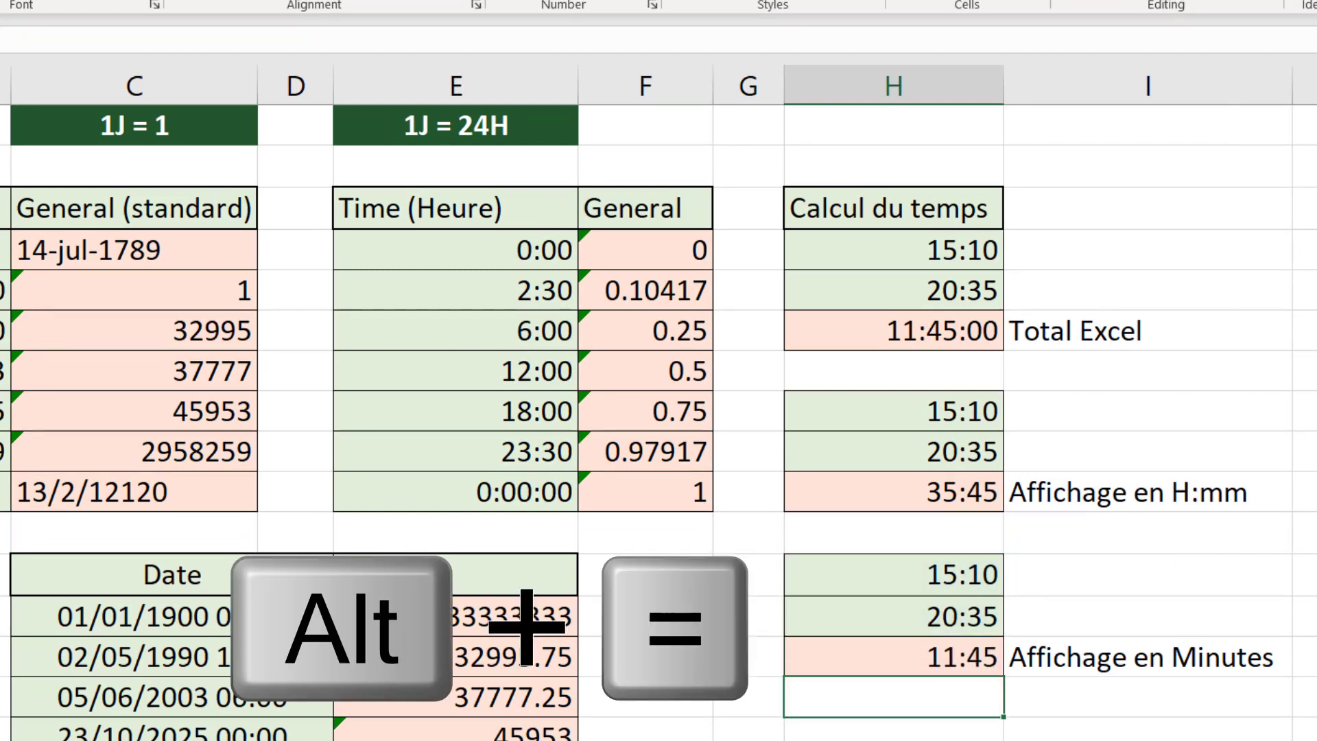
Step: Apply the custom number format [m] to the H14 total to display it in minutes
left_click(817, 659)
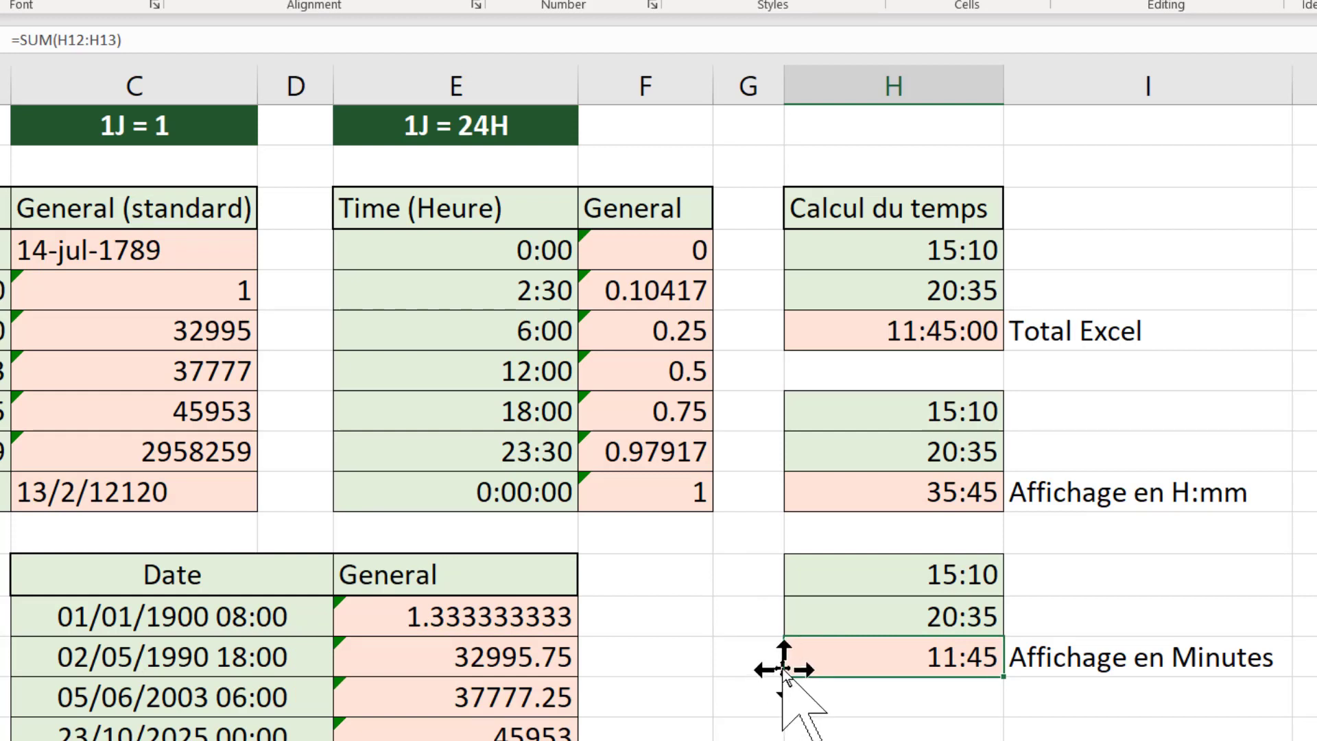
key("ctrl+1")
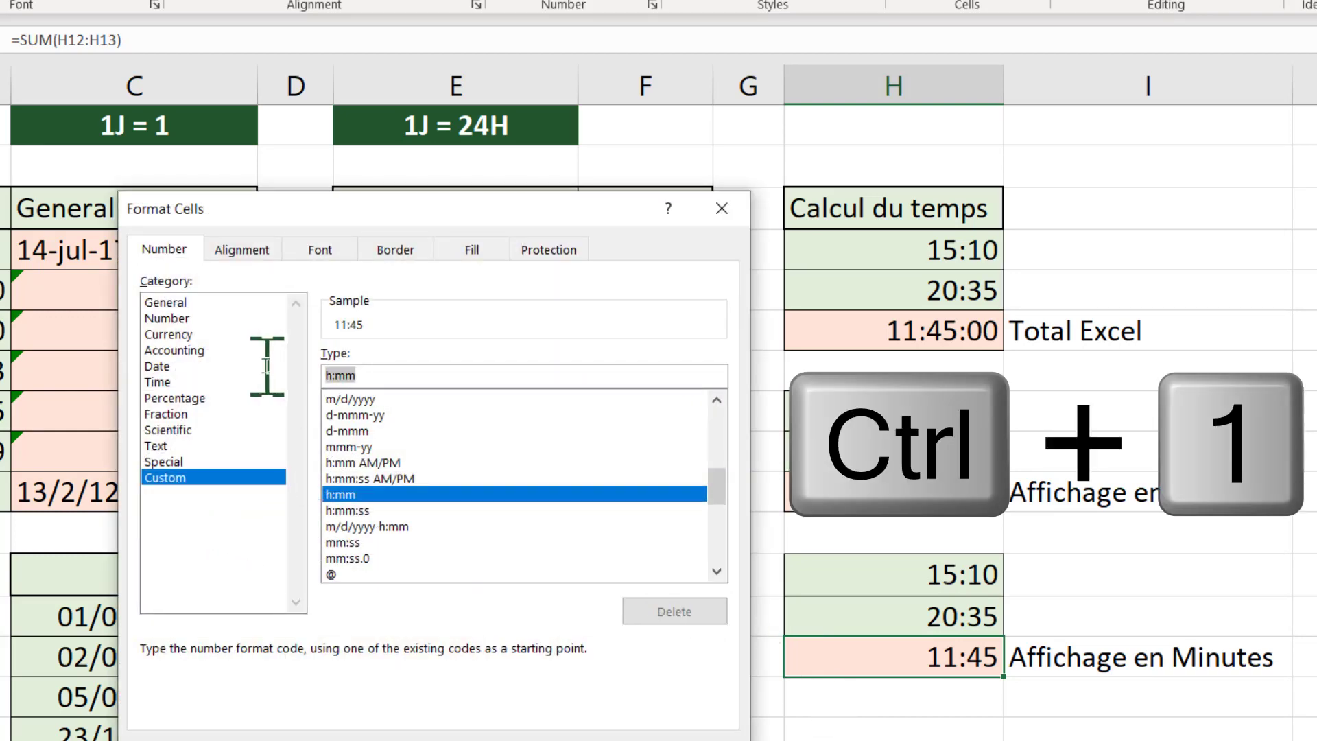
type("[m")
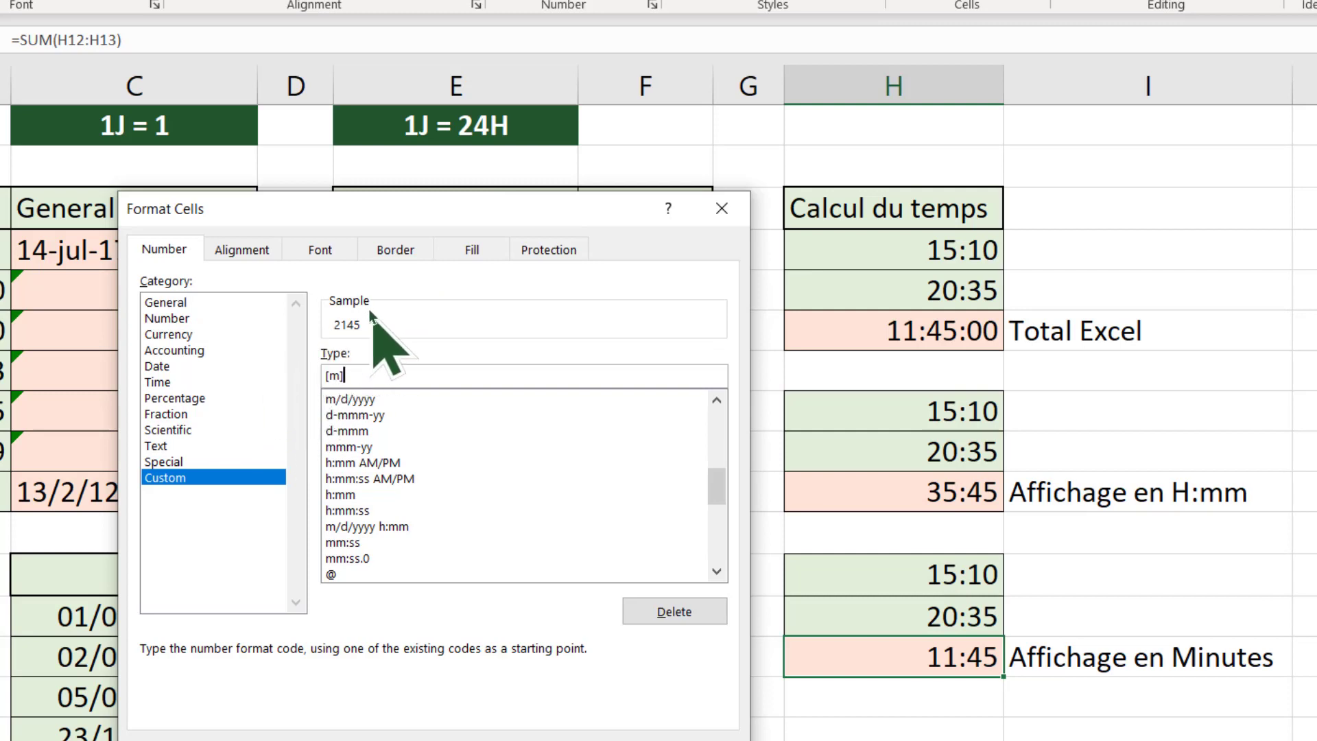
key("Return")
left_click(894, 731)
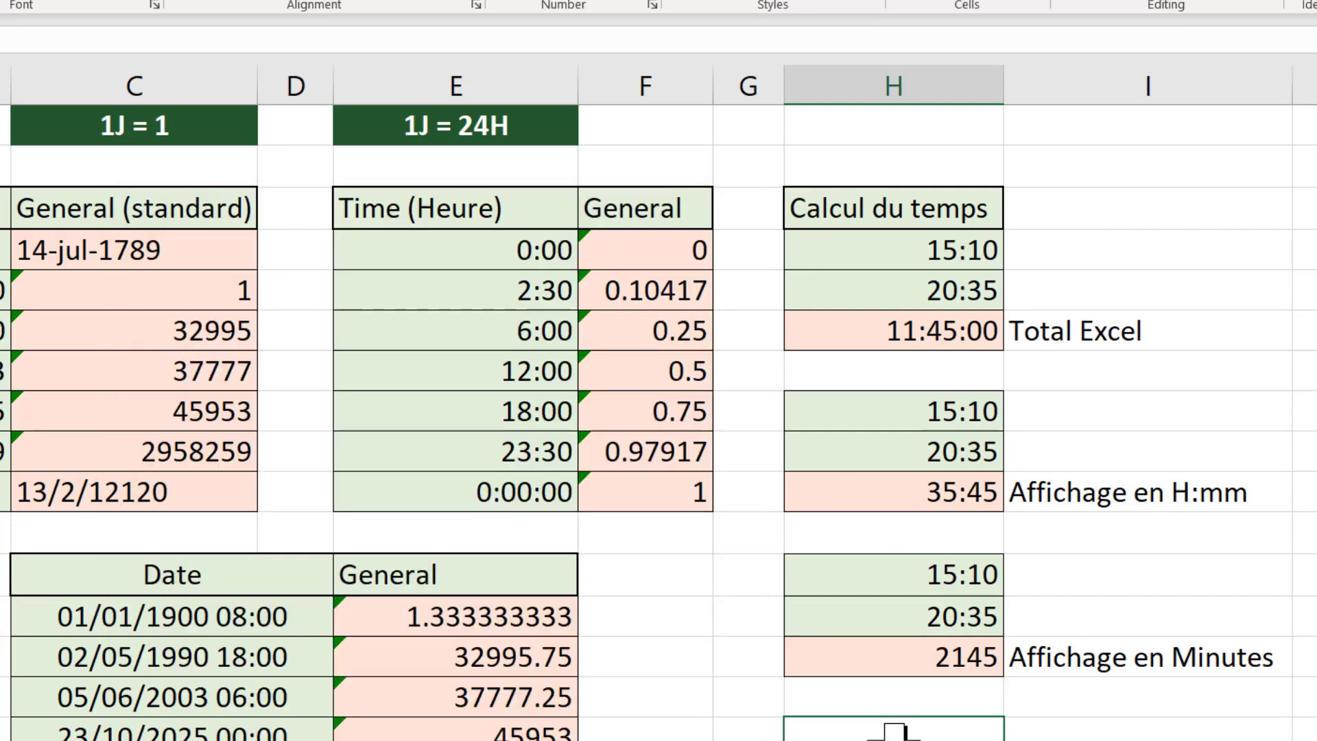